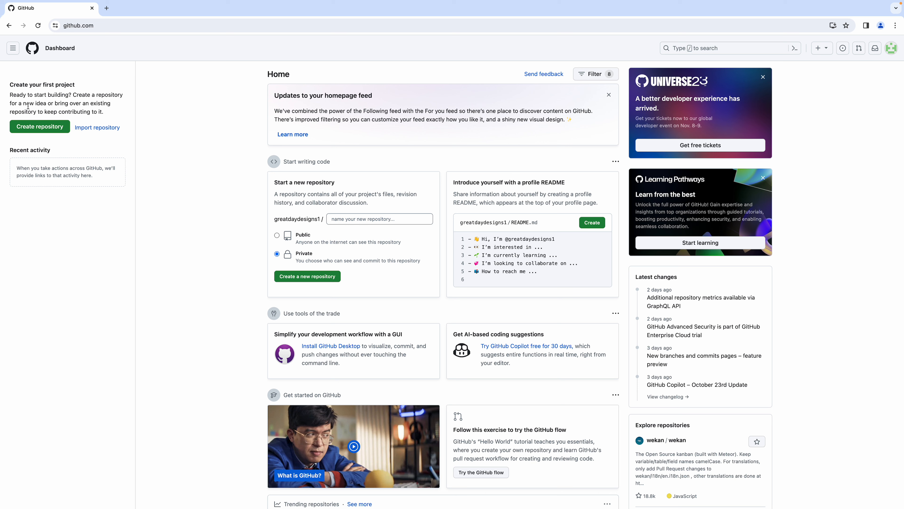
Start a new public repository and name it portfolio.
{"action": "left_click", "coordinate": [39, 131]}
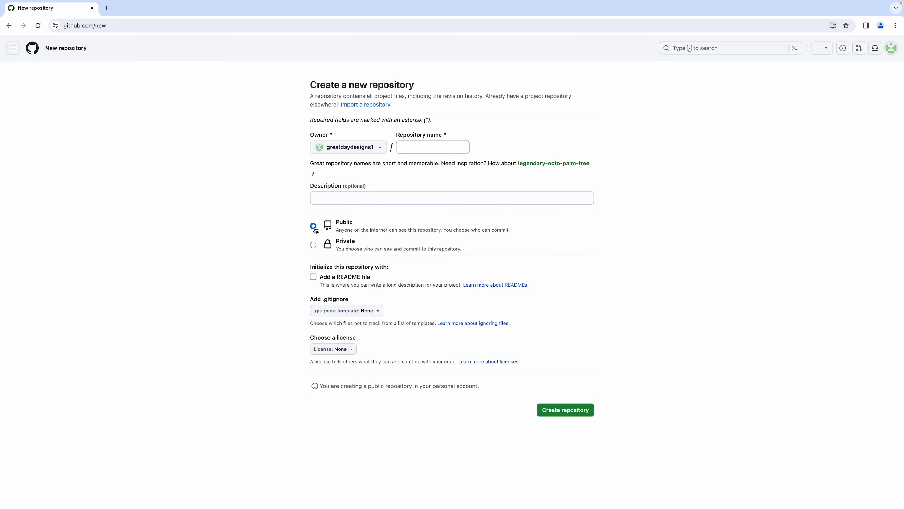
{"action": "left_click", "coordinate": [420, 146]}
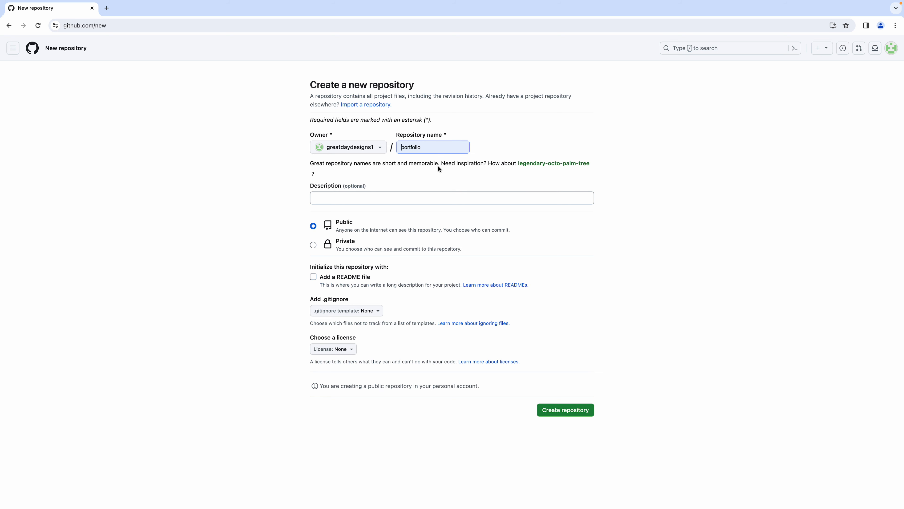
{"action": "left_click", "coordinate": [439, 166]}
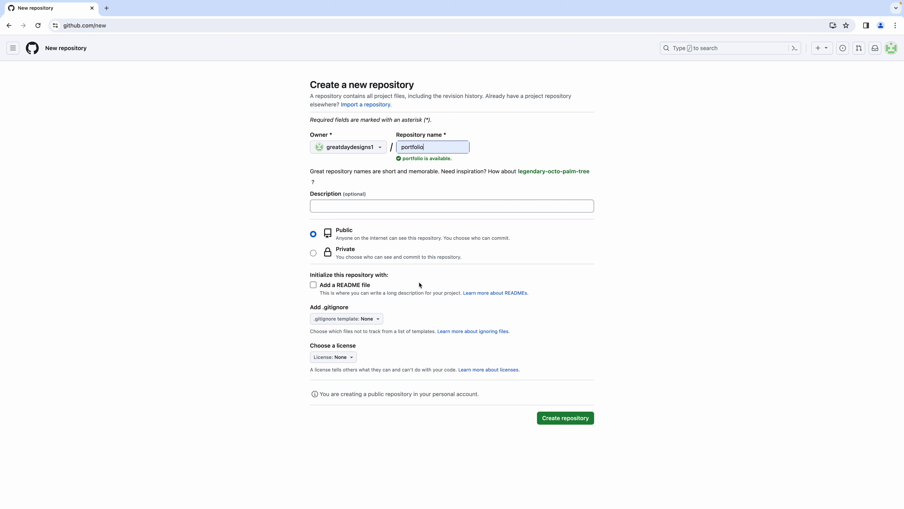
Initialize the repository with a README file, keep the .gitignore template and license at None, and create it.
{"action": "left_click", "coordinate": [313, 285]}
{"action": "left_click", "coordinate": [378, 320]}
{"action": "left_click", "coordinate": [378, 320]}
{"action": "left_click", "coordinate": [352, 357]}
{"action": "left_click", "coordinate": [352, 359]}
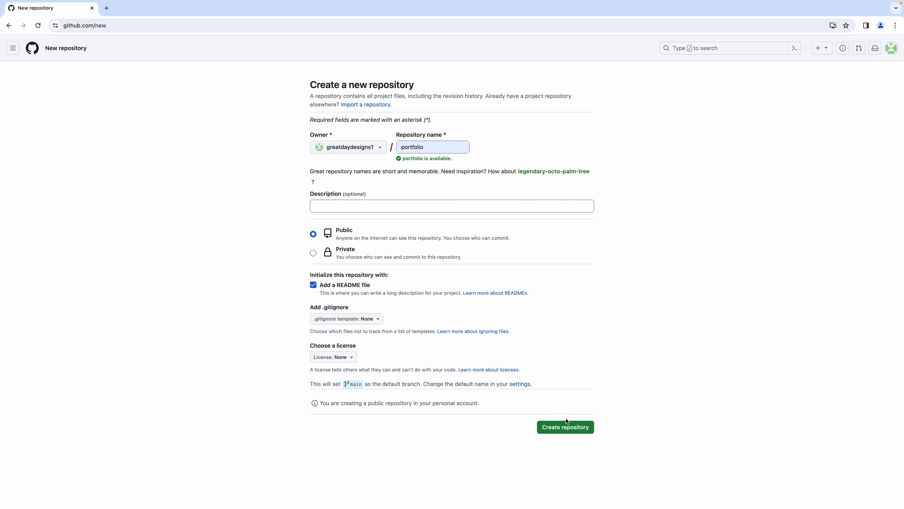
{"action": "left_click", "coordinate": [564, 429]}
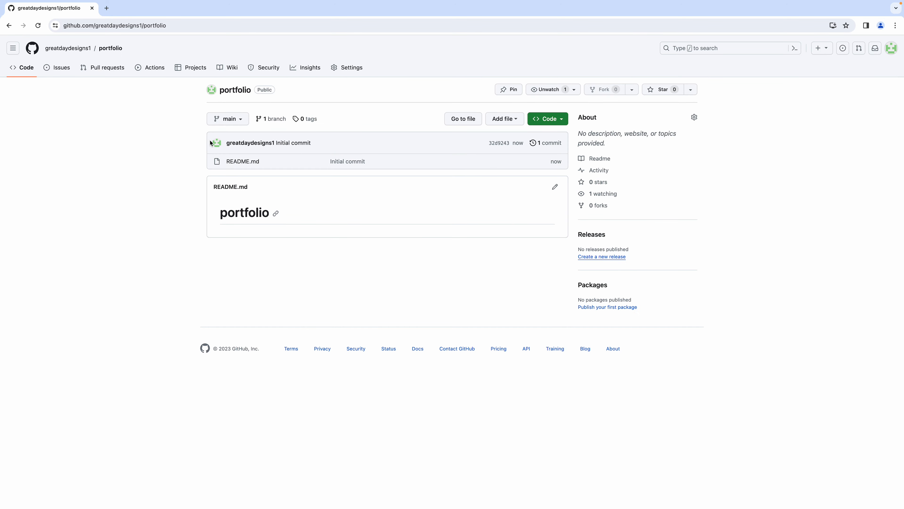
Upload index.html from the desktop's portfolio folder to the repository and commit it directly to the main branch.
{"action": "left_click", "coordinate": [28, 15]}
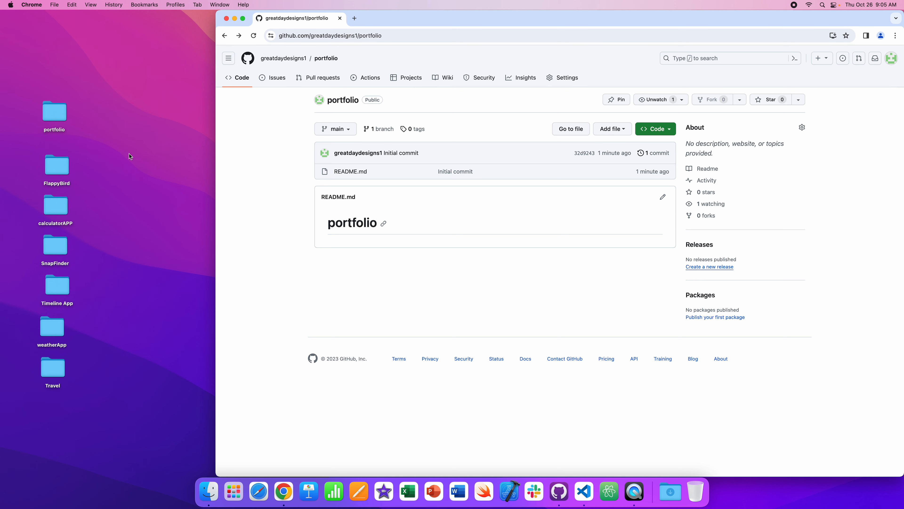
{"action": "left_click_drag", "start_coordinate": [46, 115], "coordinate": [129, 84]}
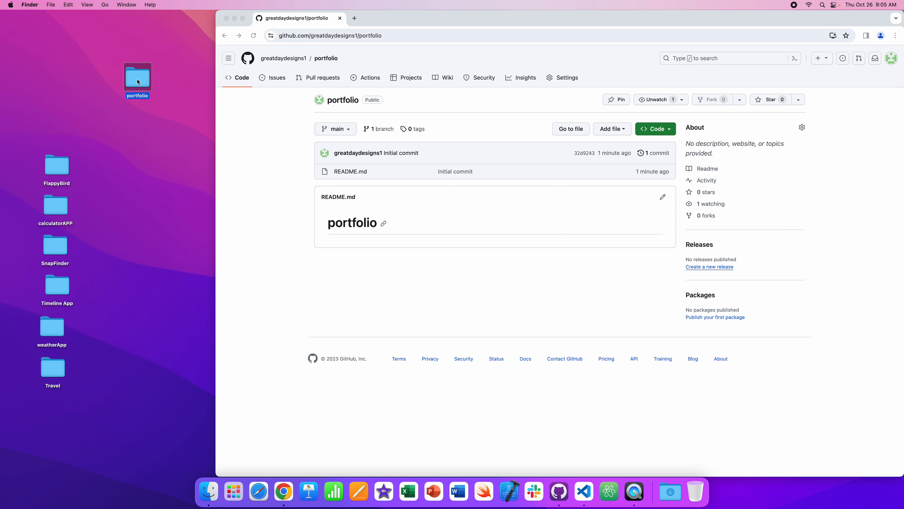
{"action": "double_click", "coordinate": [138, 80]}
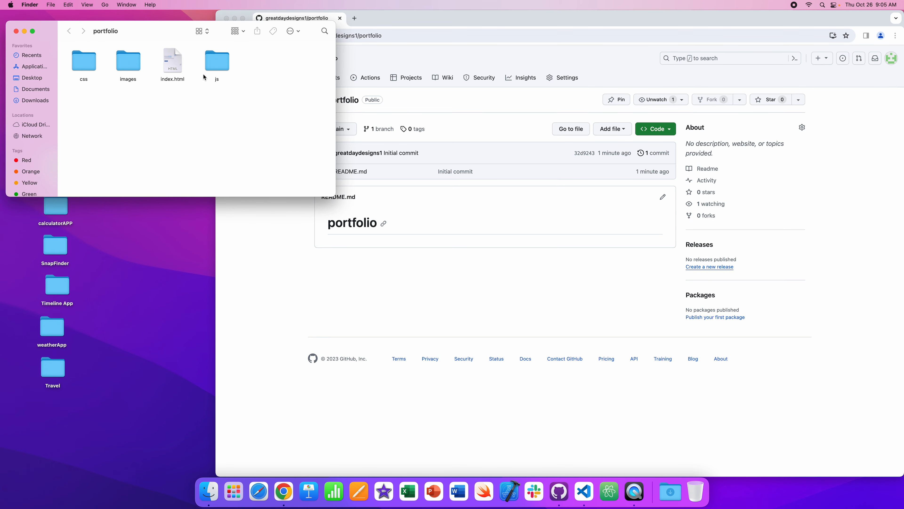
{"action": "left_click_drag", "start_coordinate": [173, 64], "coordinate": [449, 228]}
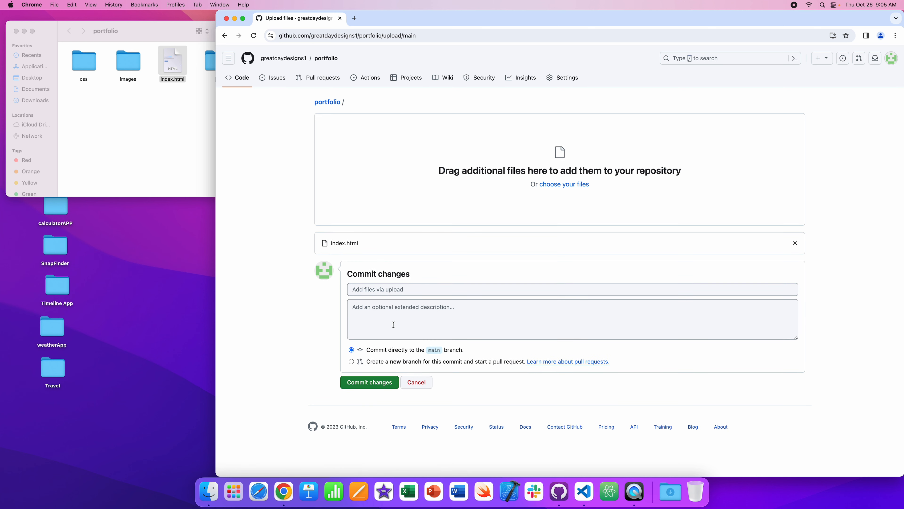
{"action": "left_click", "coordinate": [381, 384]}
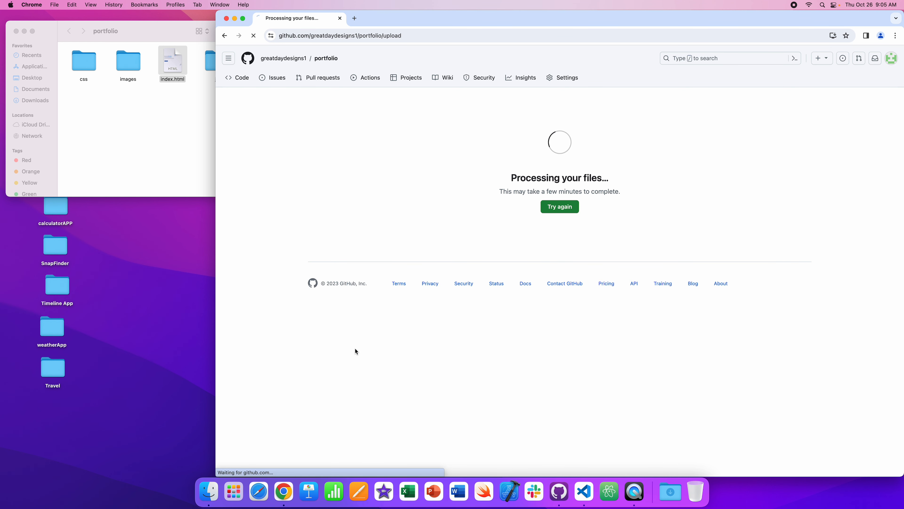
Upload the js folder to the repository and commit it to the main branch.
{"action": "left_click", "coordinate": [188, 139]}
{"action": "left_click", "coordinate": [217, 66]}
{"action": "left_click_drag", "start_coordinate": [217, 66], "coordinate": [475, 212]}
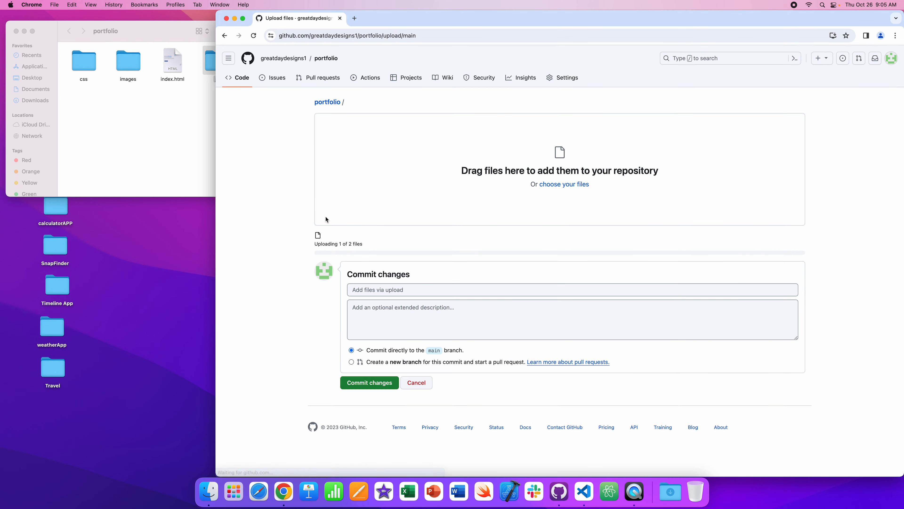
{"action": "left_click", "coordinate": [372, 404]}
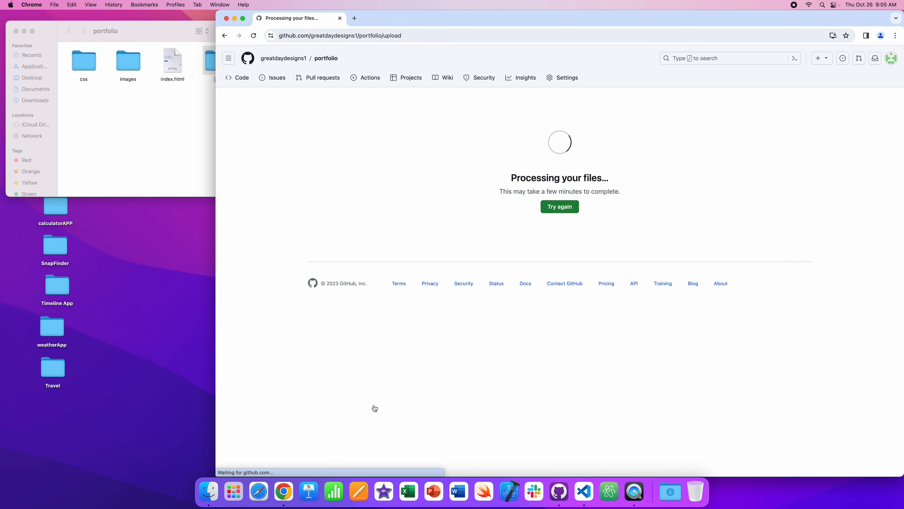
Try to upload the images folder to the repository and commit it.
{"action": "left_click", "coordinate": [154, 127]}
{"action": "left_click_drag", "start_coordinate": [132, 70], "coordinate": [451, 233]}
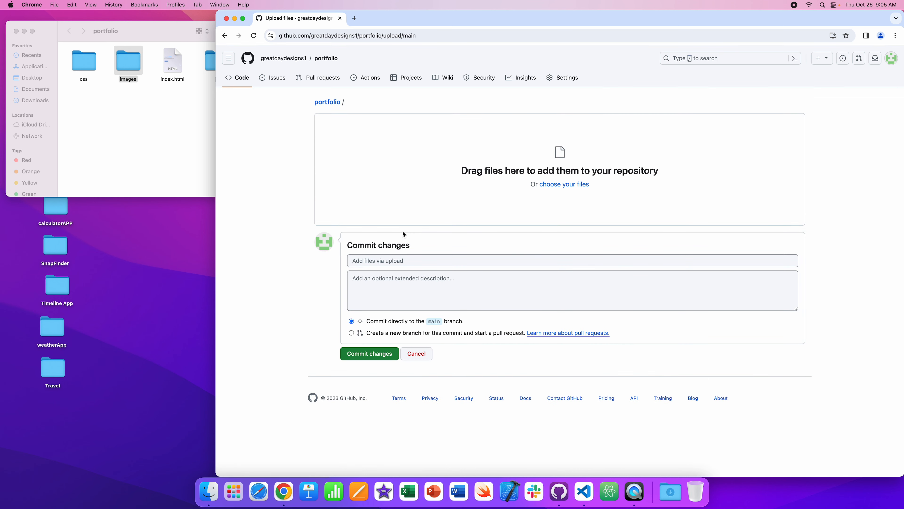
{"action": "left_click", "coordinate": [370, 357]}
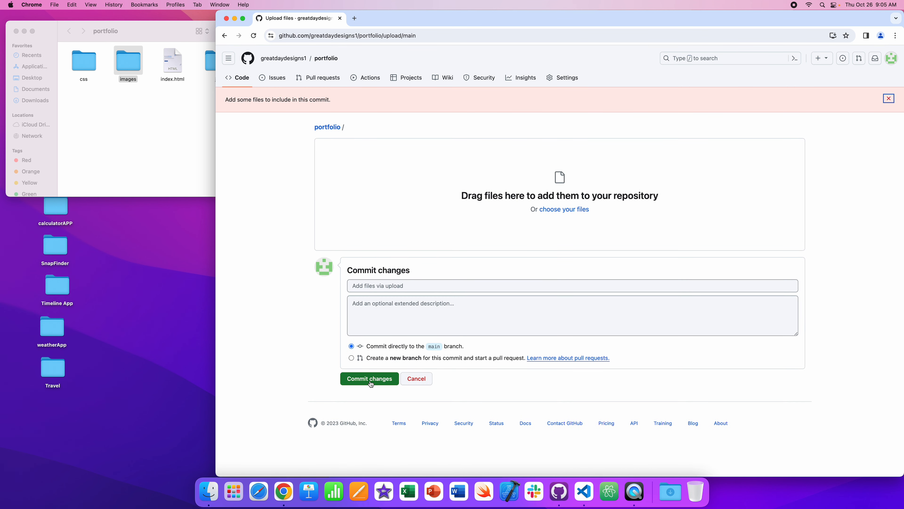
Upload the css folder to the repository and commit its files to the main branch.
{"action": "left_click", "coordinate": [166, 129]}
{"action": "left_click", "coordinate": [88, 63]}
{"action": "left_click_drag", "start_coordinate": [88, 63], "coordinate": [506, 200]}
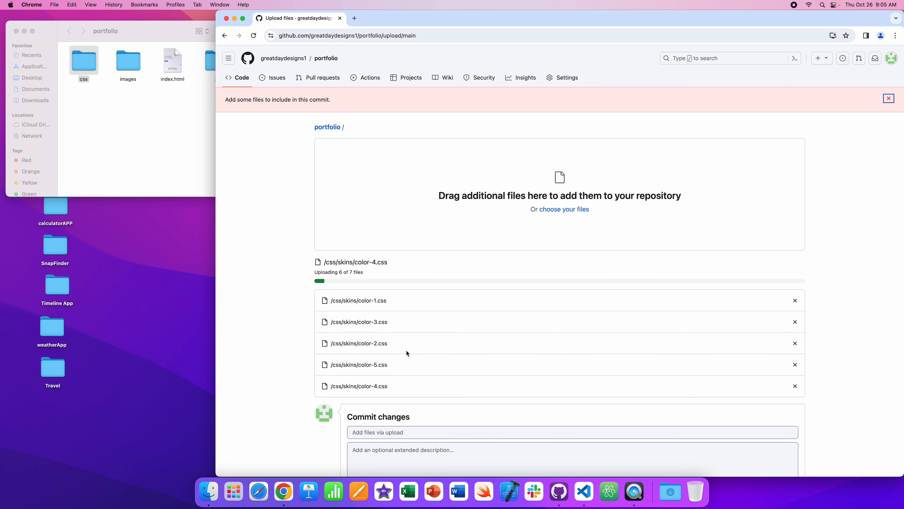
{"action": "scroll", "coordinate": [409, 343], "scroll_direction": "down", "scroll_amount": 5}
{"action": "left_click", "coordinate": [370, 407]}
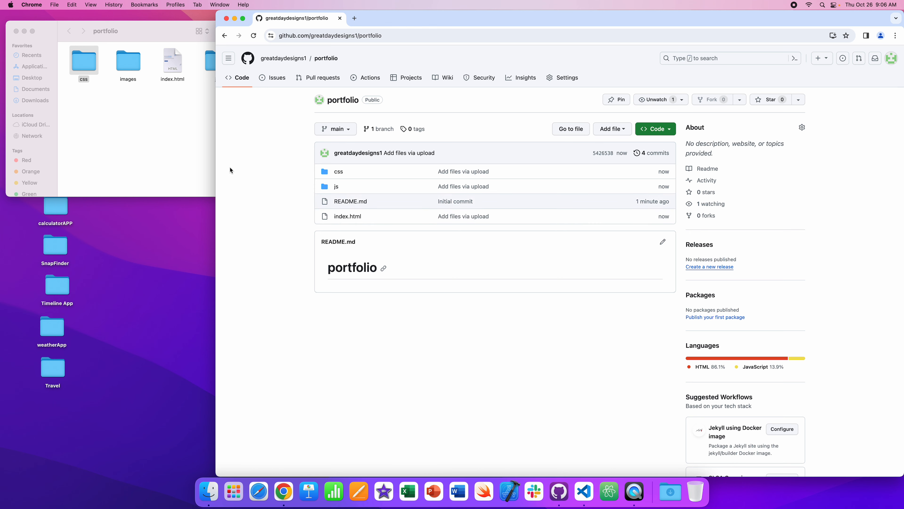
Upload the images folder with its project pictures, commit it to the main branch, and close the local portfolio folder.
{"action": "left_click", "coordinate": [188, 158]}
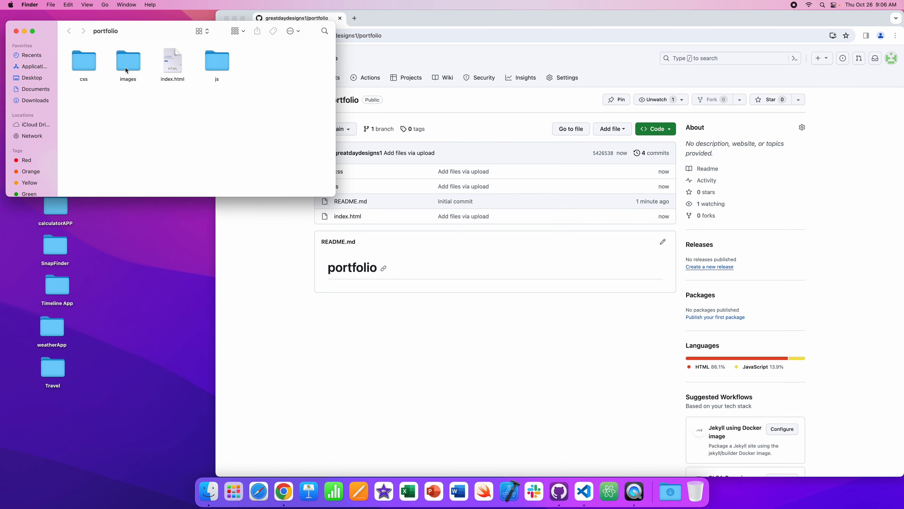
{"action": "left_click_drag", "start_coordinate": [124, 62], "coordinate": [465, 177]}
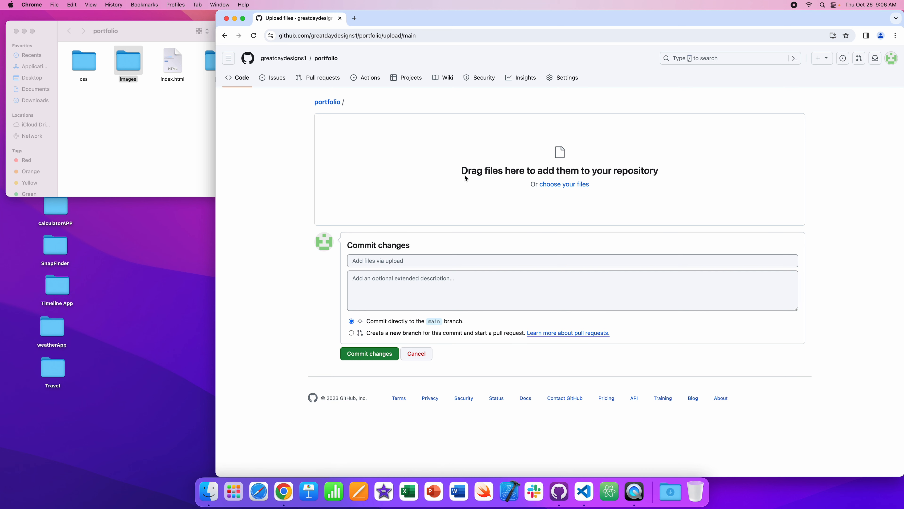
{"action": "left_click_drag", "start_coordinate": [128, 68], "coordinate": [548, 175]}
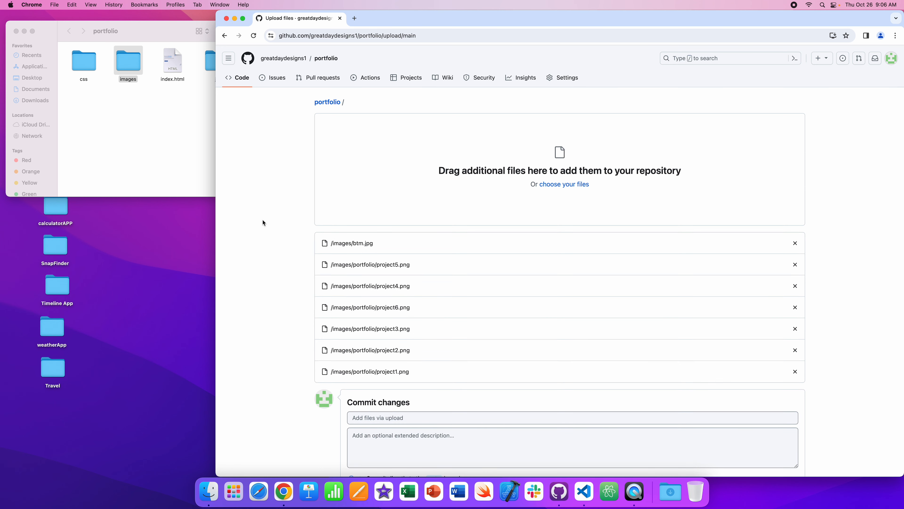
{"action": "scroll", "coordinate": [263, 222], "scroll_direction": "down", "scroll_amount": 3}
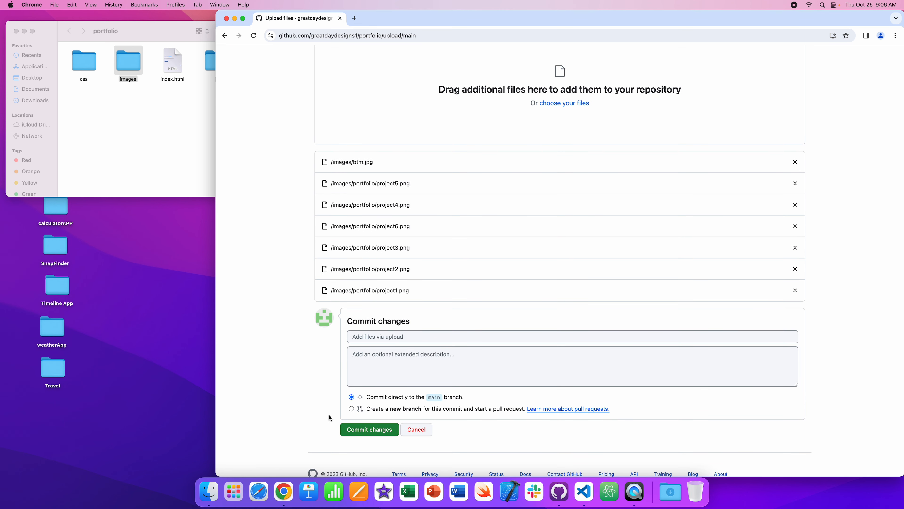
{"action": "left_click", "coordinate": [365, 428]}
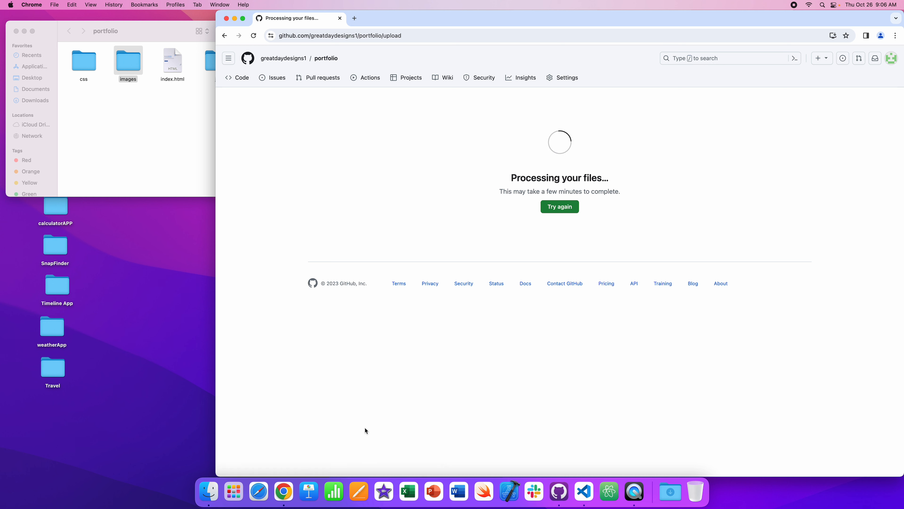
{"action": "left_click", "coordinate": [164, 123]}
{"action": "left_click", "coordinate": [24, 34]}
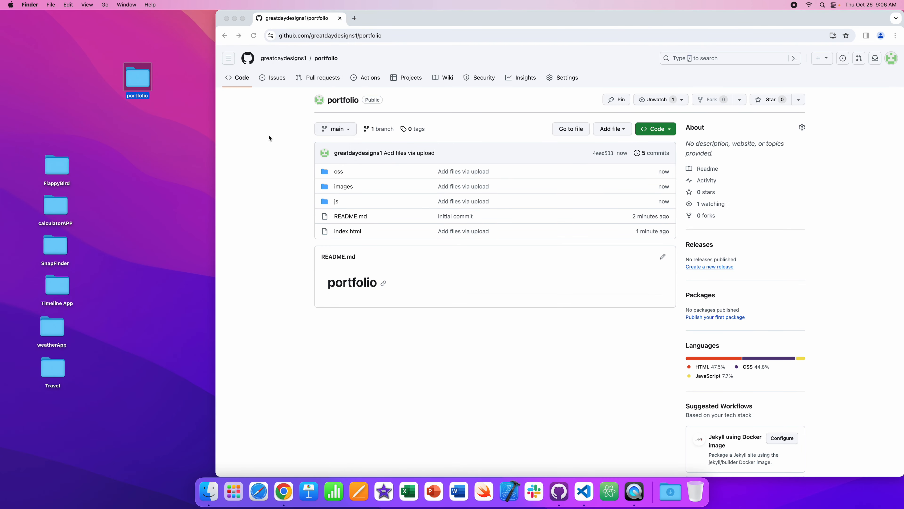
Enable GitHub Pages for the repository, deploying from the main branch's / (root) folder, and save the source.
{"action": "left_click", "coordinate": [243, 18]}
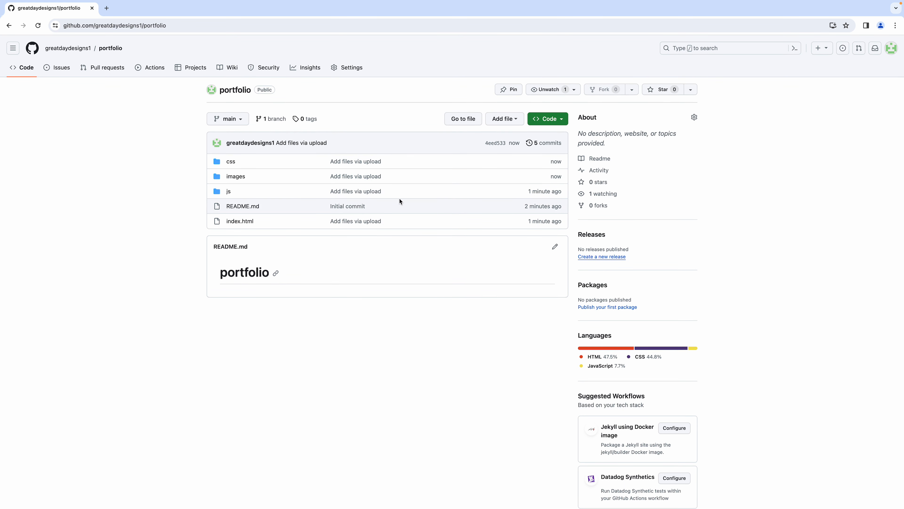
{"action": "left_click", "coordinate": [351, 69]}
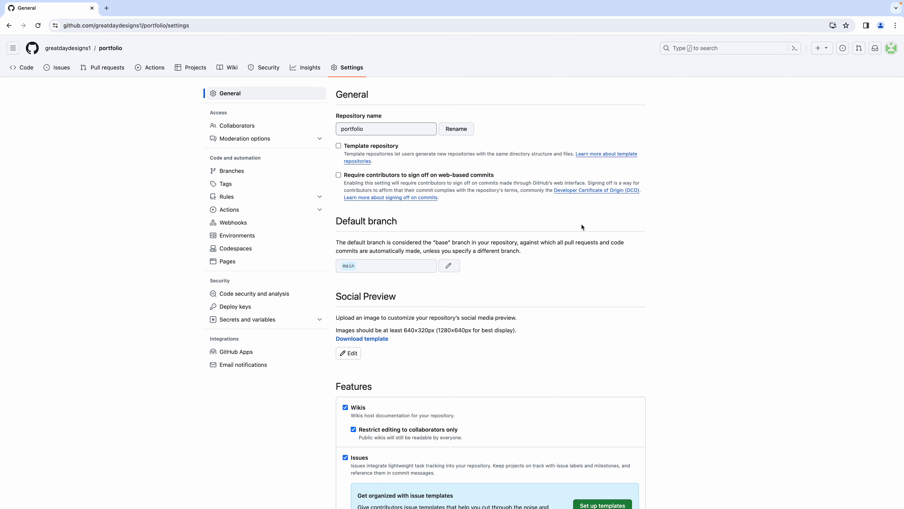
{"action": "left_click", "coordinate": [232, 266]}
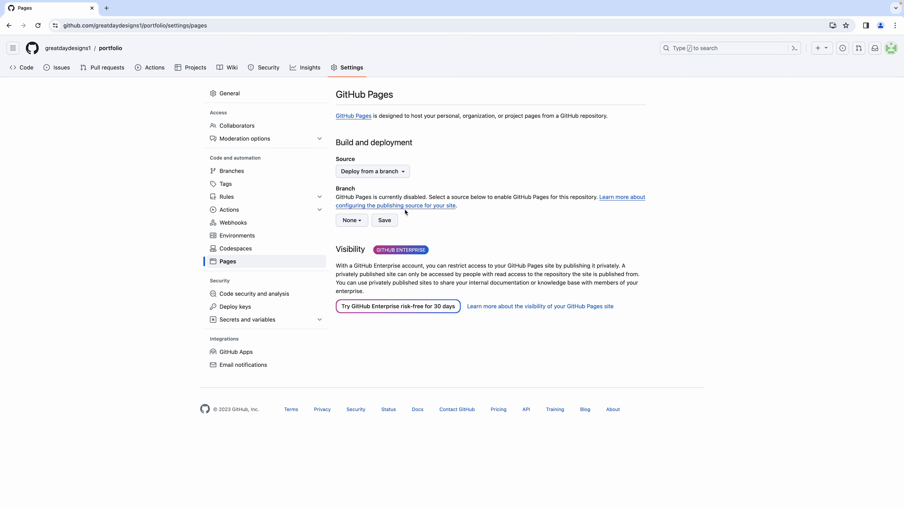
{"action": "left_click", "coordinate": [403, 176]}
{"action": "left_click", "coordinate": [404, 176]}
{"action": "left_click", "coordinate": [360, 220]}
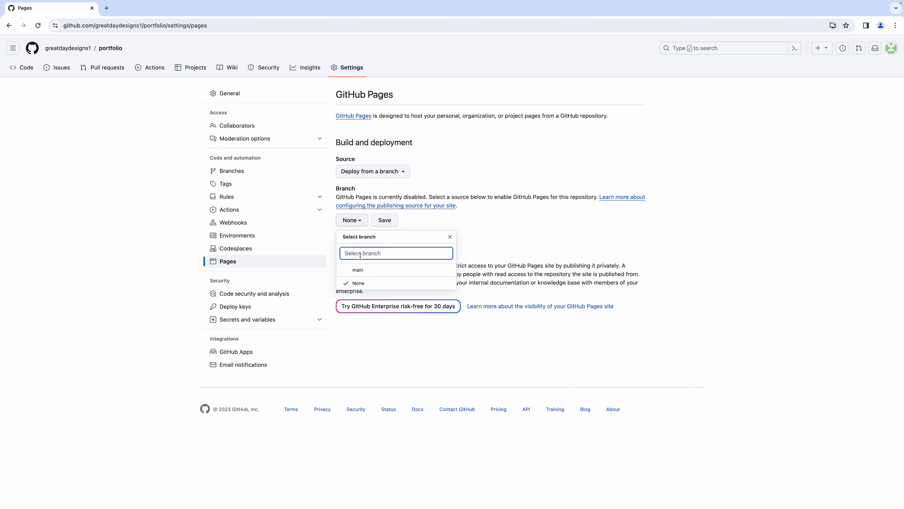
{"action": "left_click", "coordinate": [359, 270]}
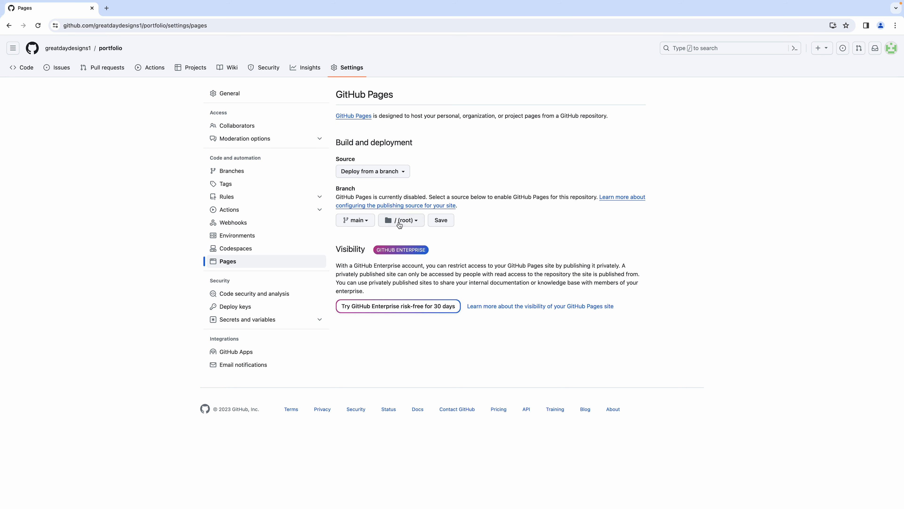
{"action": "left_click", "coordinate": [440, 220]}
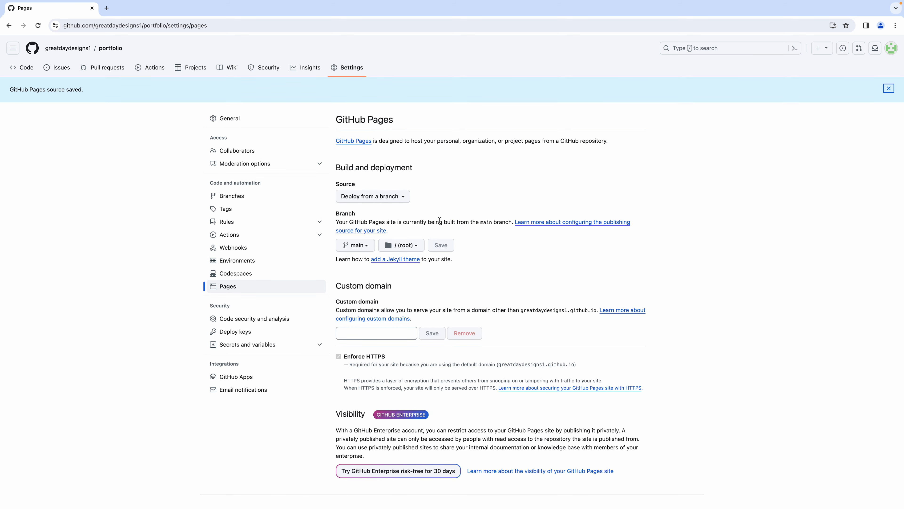
Try to enter a custom domain for the GitHub Pages site.
{"action": "scroll", "coordinate": [494, 269], "scroll_direction": "down", "scroll_amount": 1}
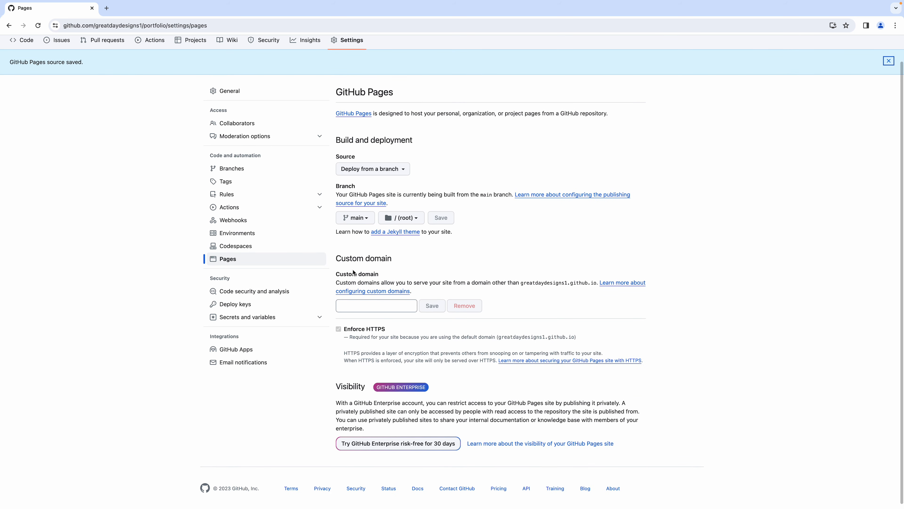
{"action": "left_click", "coordinate": [364, 307]}
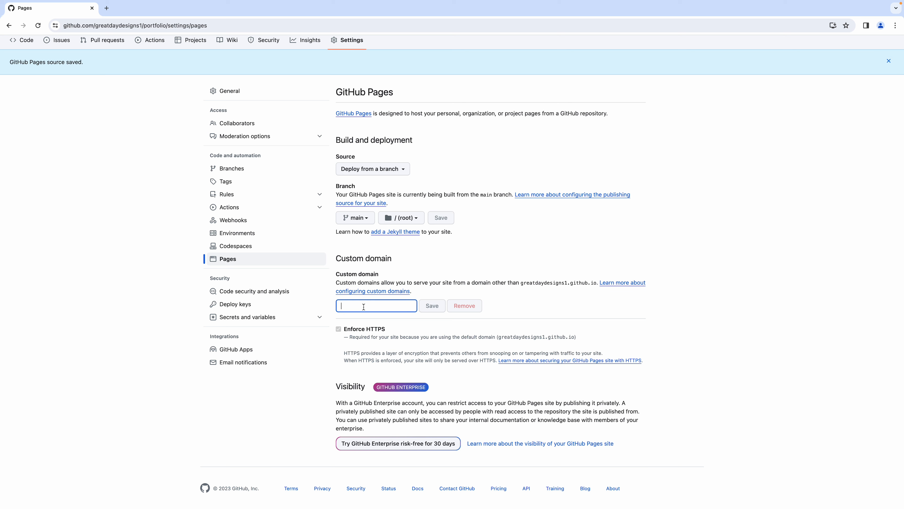
{"action": "type", "text": "por"}
{"action": "left_click", "coordinate": [432, 305]}
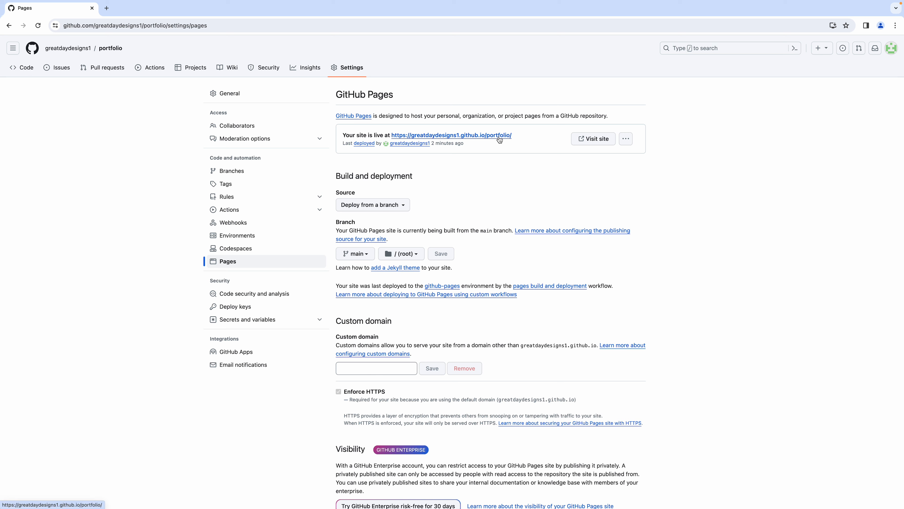
Open the published portfolio site and look through its pages from the introduction to the project gallery.
{"action": "left_click", "coordinate": [480, 137]}
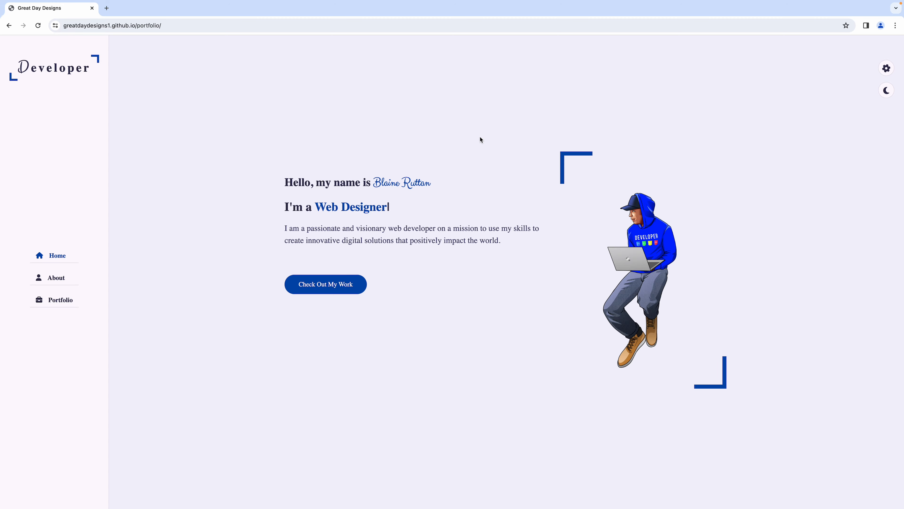
{"action": "scroll", "coordinate": [480, 137], "scroll_direction": "down", "scroll_amount": 10}
{"action": "scroll", "coordinate": [479, 137], "scroll_direction": "down", "scroll_amount": 8}
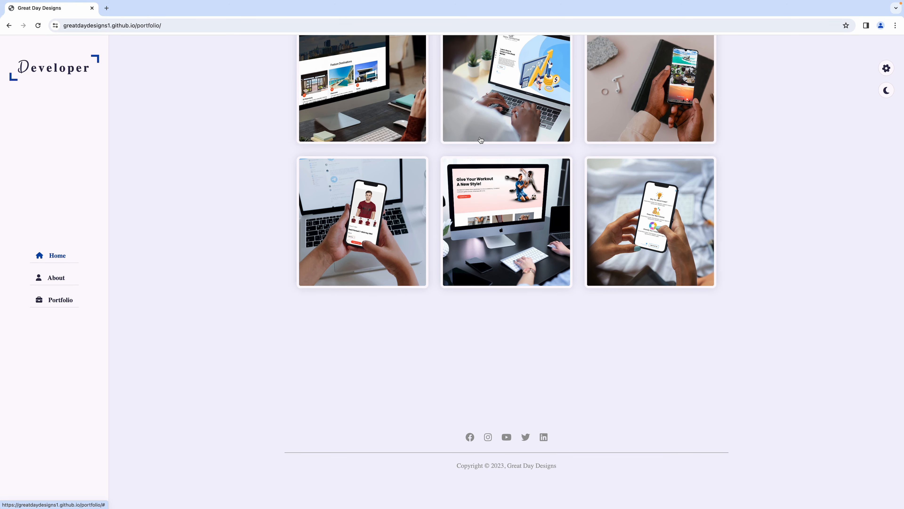
{"action": "scroll", "coordinate": [479, 137], "scroll_direction": "up", "scroll_amount": 20}
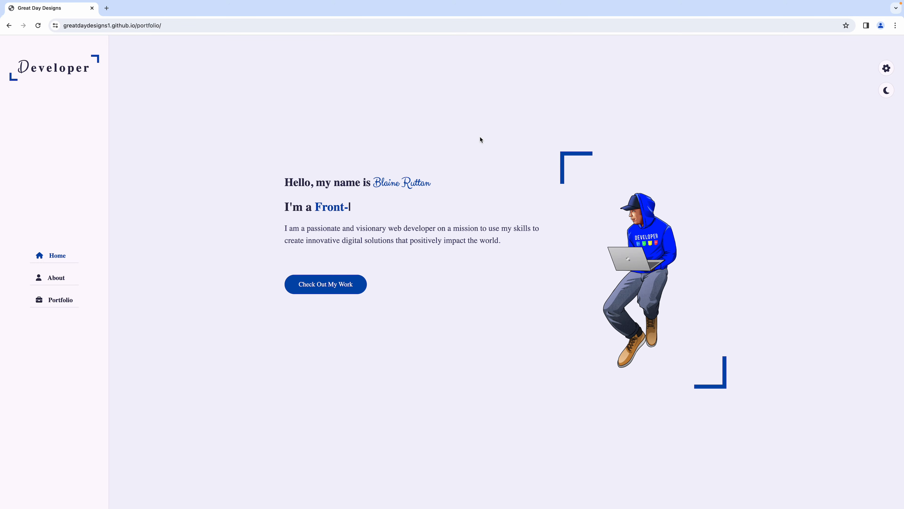
{"action": "scroll", "coordinate": [479, 136], "scroll_direction": "down", "scroll_amount": 10}
{"action": "scroll", "coordinate": [479, 136], "scroll_direction": "down", "scroll_amount": 10}
{"action": "scroll", "coordinate": [479, 137], "scroll_direction": "up", "scroll_amount": 3}
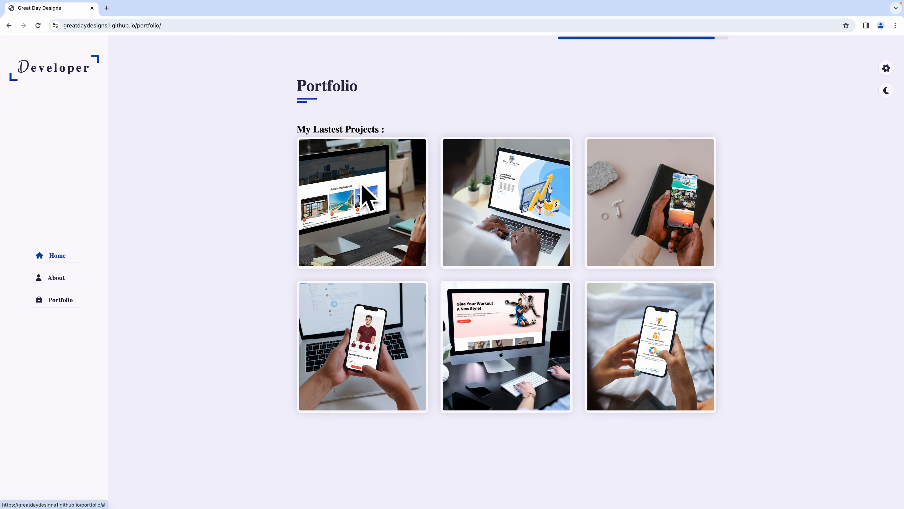
Leave the live portfolio site and return to the GitHub dashboard.
{"action": "left_click", "coordinate": [9, 25]}
{"action": "left_click", "coordinate": [889, 90]}
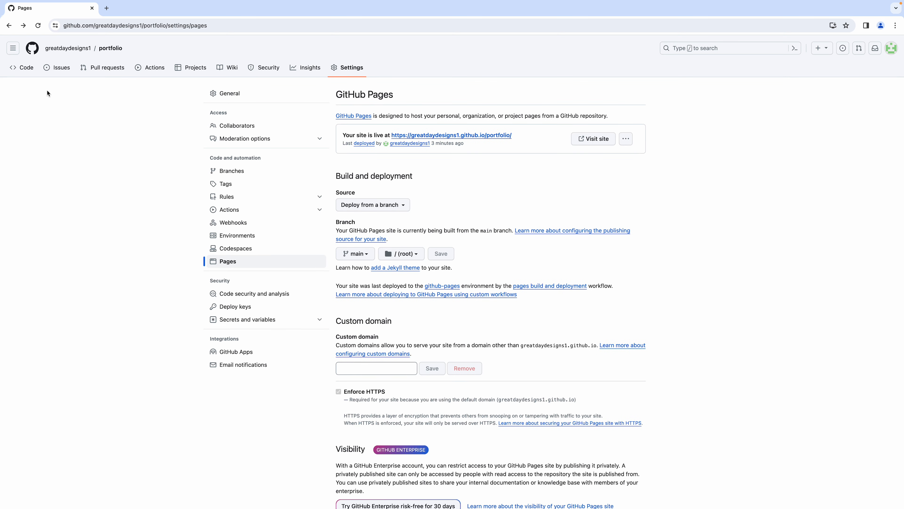
{"action": "left_click", "coordinate": [33, 50]}
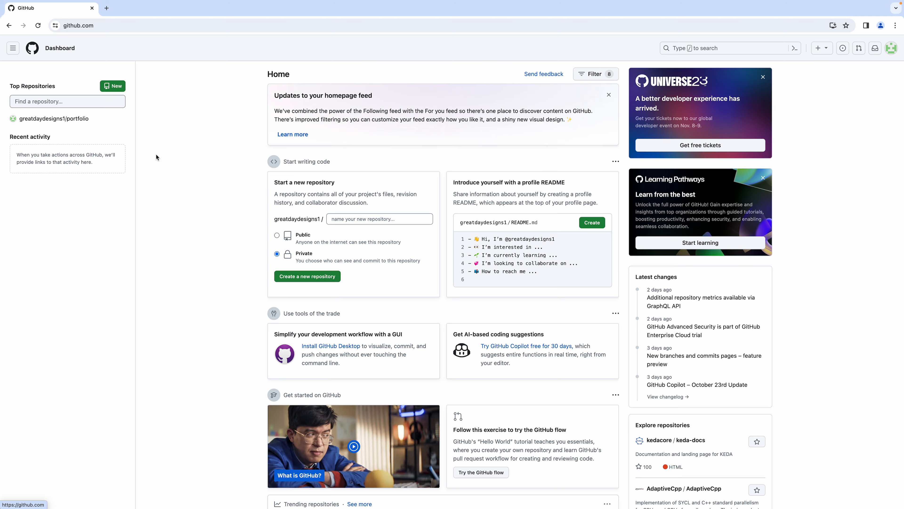
Take the browser out of full screen and rearrange the desktop folders, moving portfolio away and placing Travel beside the browser window.
{"action": "mouse_move", "coordinate": [25, 2]}
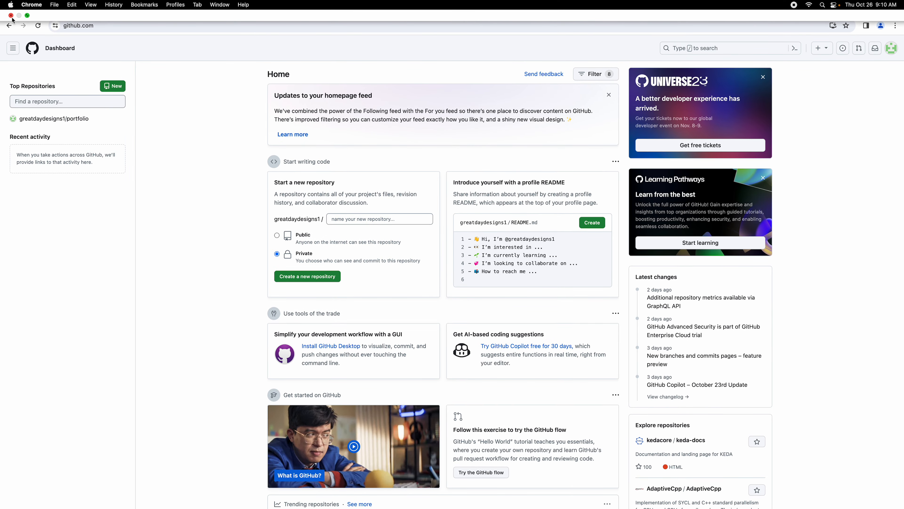
{"action": "left_click", "coordinate": [27, 15]}
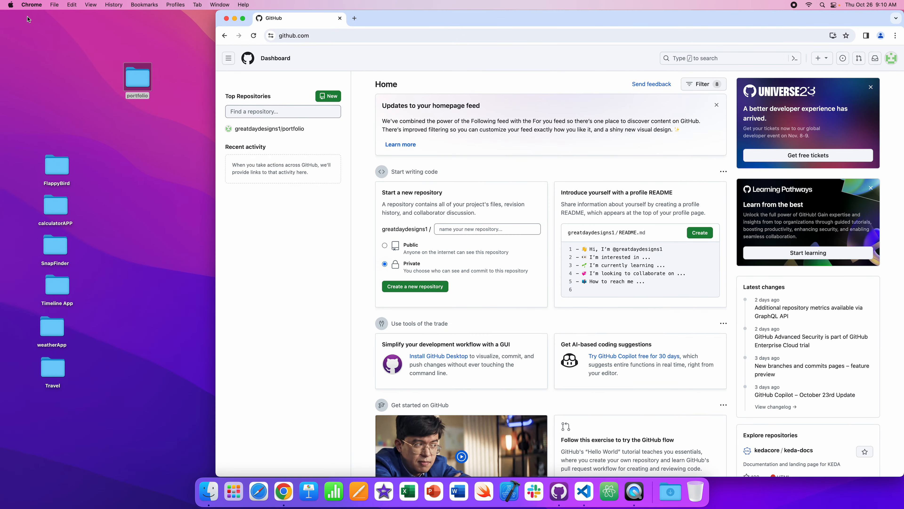
{"action": "left_click_drag", "start_coordinate": [129, 80], "coordinate": [56, 106]}
{"action": "left_click_drag", "start_coordinate": [56, 370], "coordinate": [132, 213]}
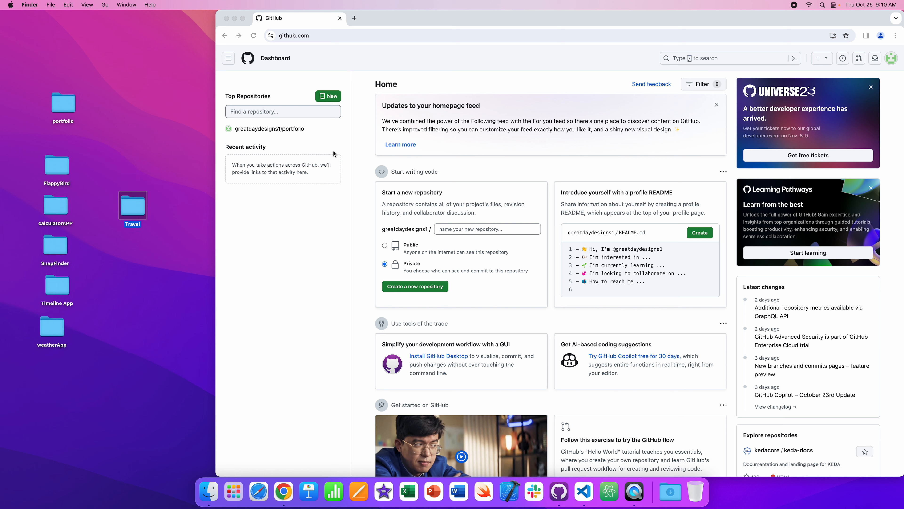
Create a new public GitHub repository named travel.
{"action": "left_click", "coordinate": [329, 98]}
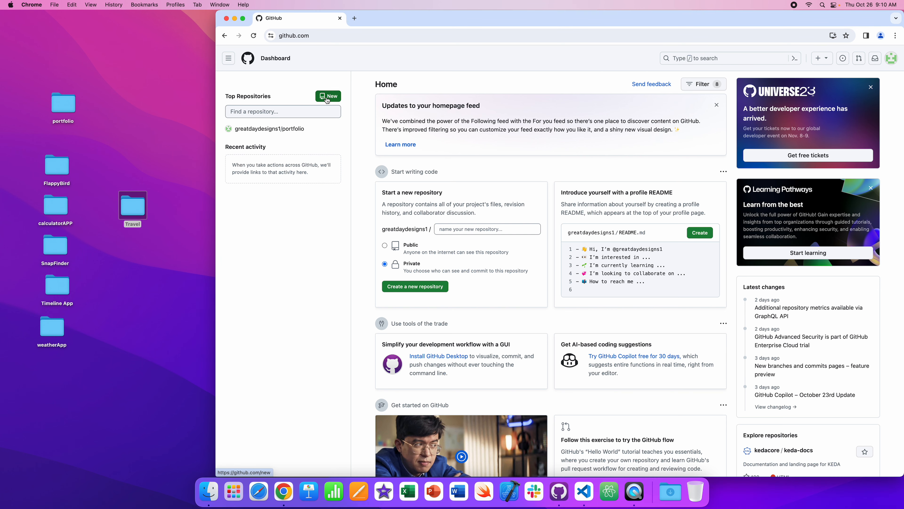
{"action": "left_click", "coordinate": [523, 158]}
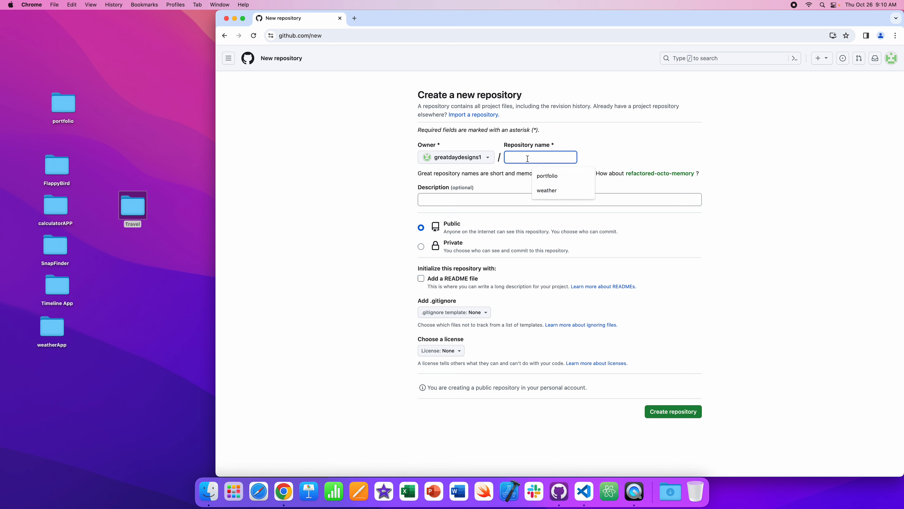
{"action": "type", "text": "travel"}
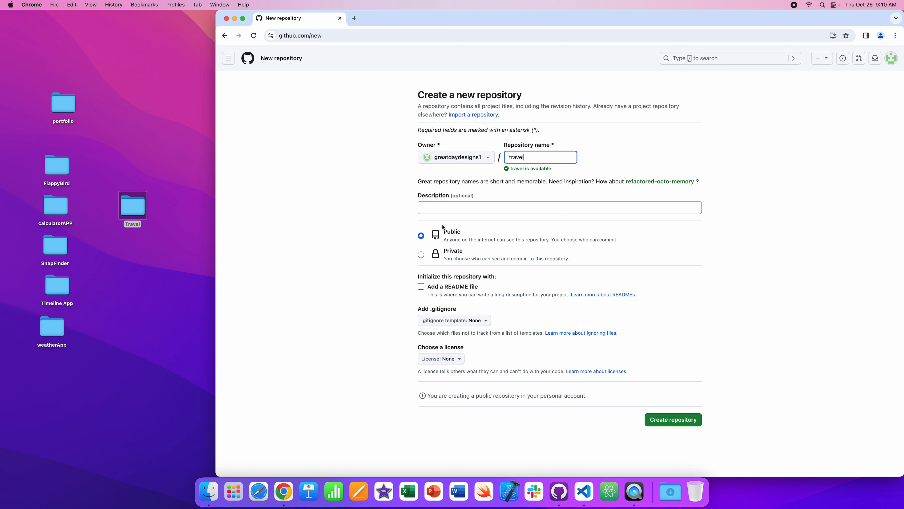
{"action": "left_click", "coordinate": [423, 235]}
{"action": "left_click", "coordinate": [678, 423]}
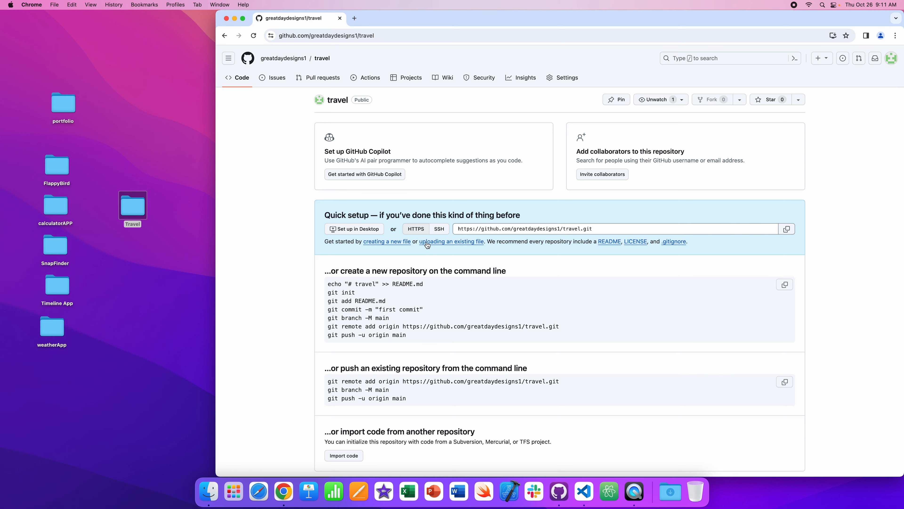
Add index.html and the images and css folders from the local Travel folder to the travel repository's file upload.
{"action": "scroll", "coordinate": [442, 244], "scroll_direction": "down", "scroll_amount": 1}
{"action": "left_click", "coordinate": [451, 245]}
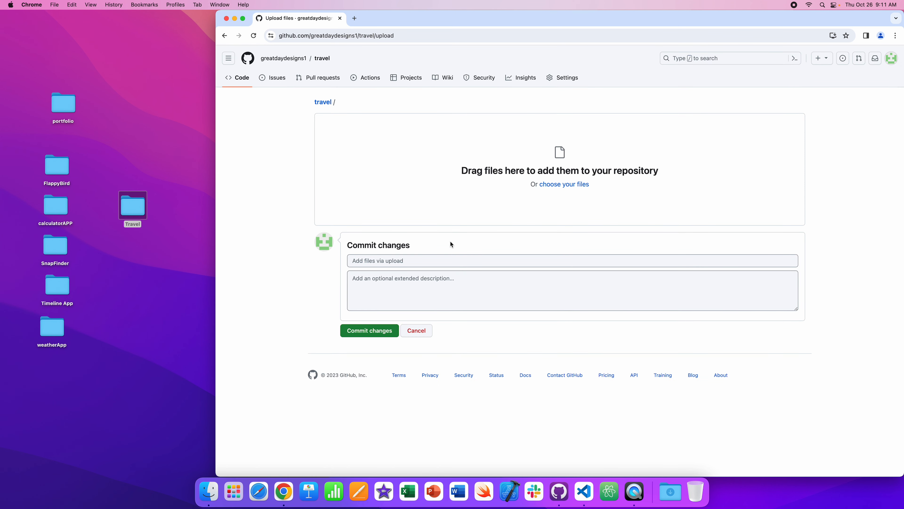
{"action": "double_click", "coordinate": [135, 212]}
{"action": "left_click_drag", "start_coordinate": [424, 98], "coordinate": [516, 186]}
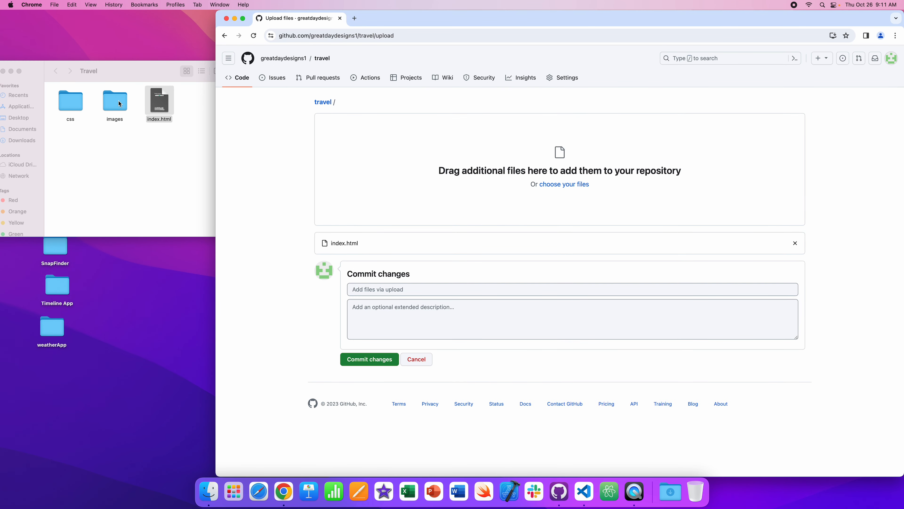
{"action": "left_click_drag", "start_coordinate": [120, 104], "coordinate": [554, 173]}
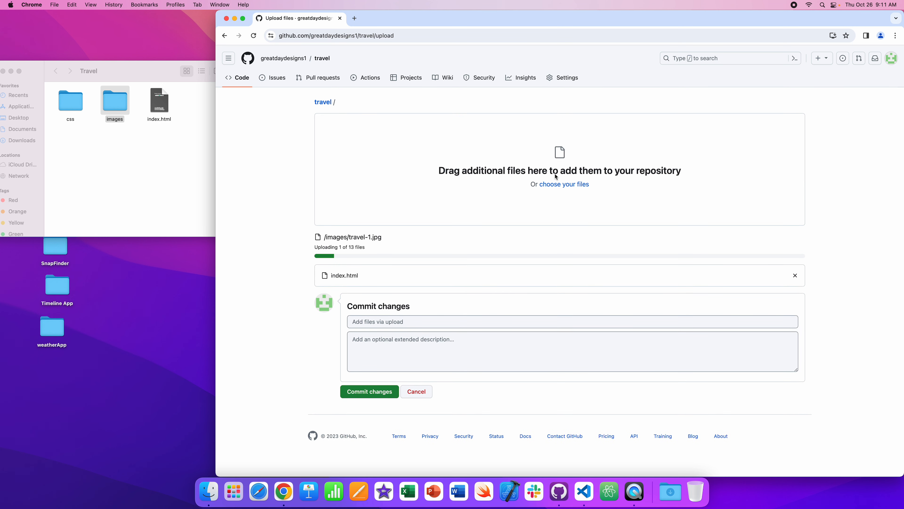
{"action": "left_click", "coordinate": [66, 106]}
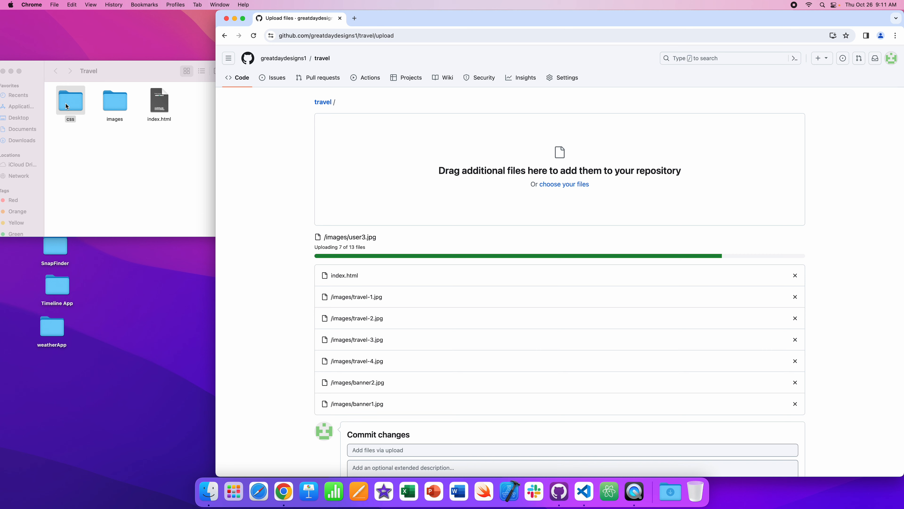
{"action": "left_click", "coordinate": [66, 105]}
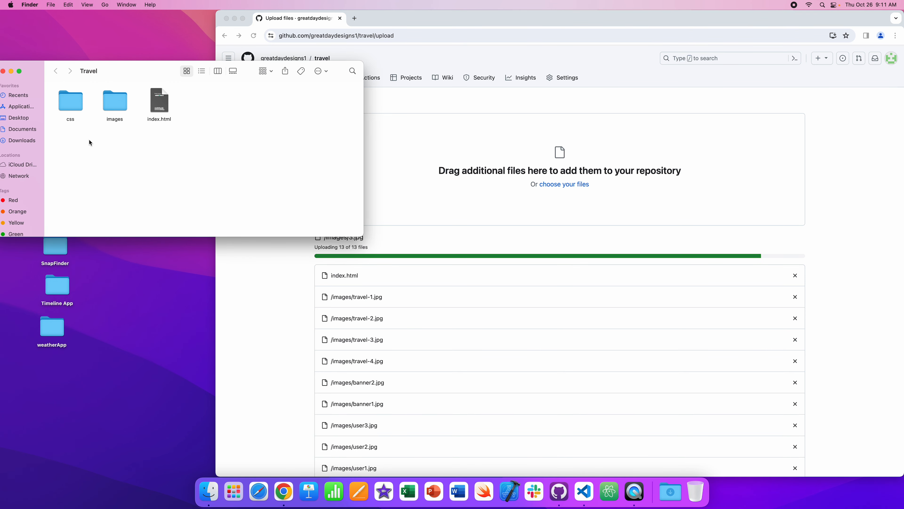
{"action": "left_click_drag", "start_coordinate": [70, 104], "coordinate": [505, 184]}
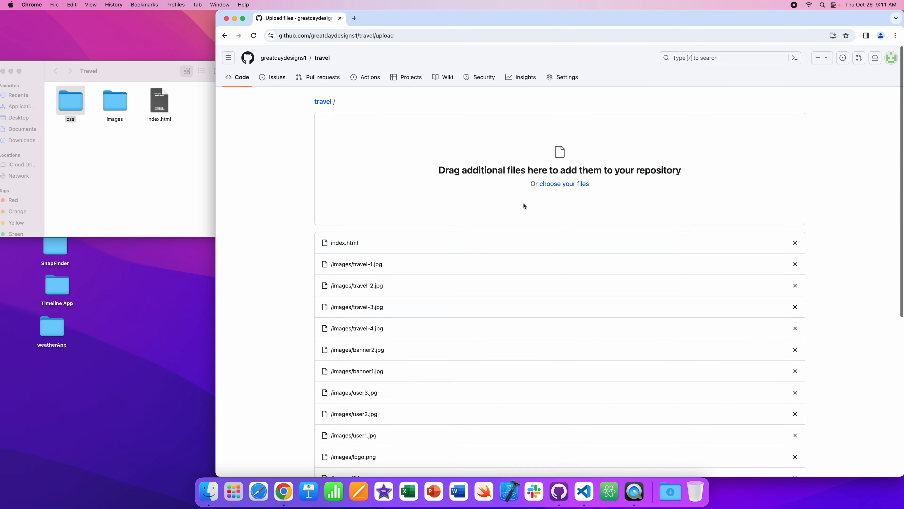
Commit the uploaded files to the travel repository and close the local Travel folder.
{"action": "scroll", "coordinate": [523, 203], "scroll_direction": "down", "scroll_amount": 7}
{"action": "left_click", "coordinate": [389, 407]}
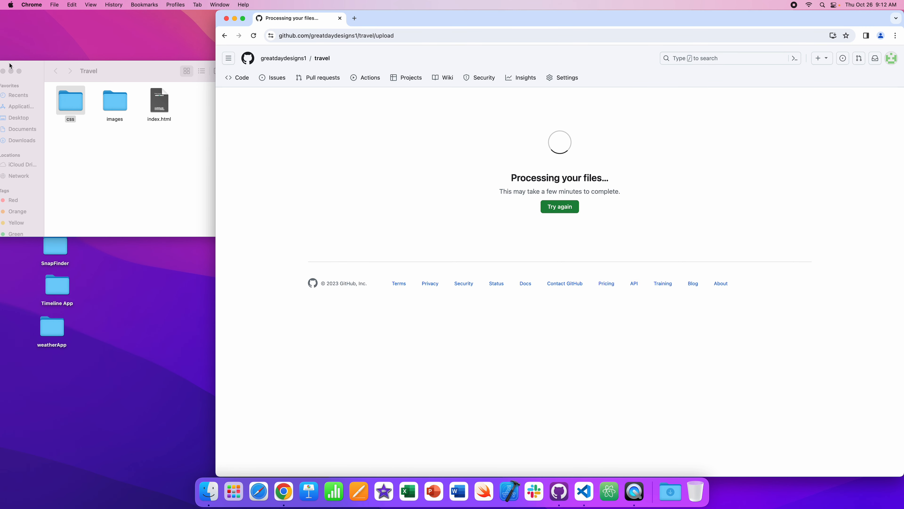
{"action": "left_click", "coordinate": [14, 69]}
{"action": "left_click", "coordinate": [3, 72]}
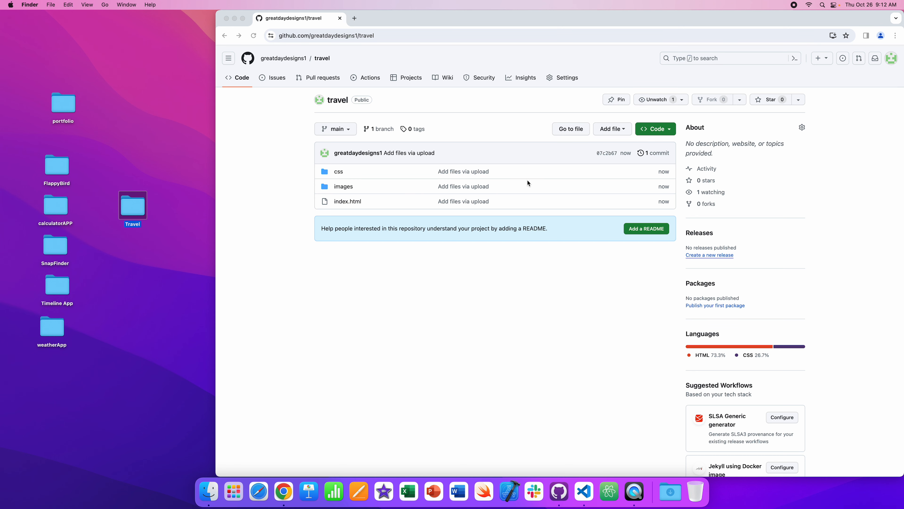
Enable GitHub Pages for the travel repository, deploying from the main branch's / (root) folder, and save the source.
{"action": "left_click", "coordinate": [566, 81]}
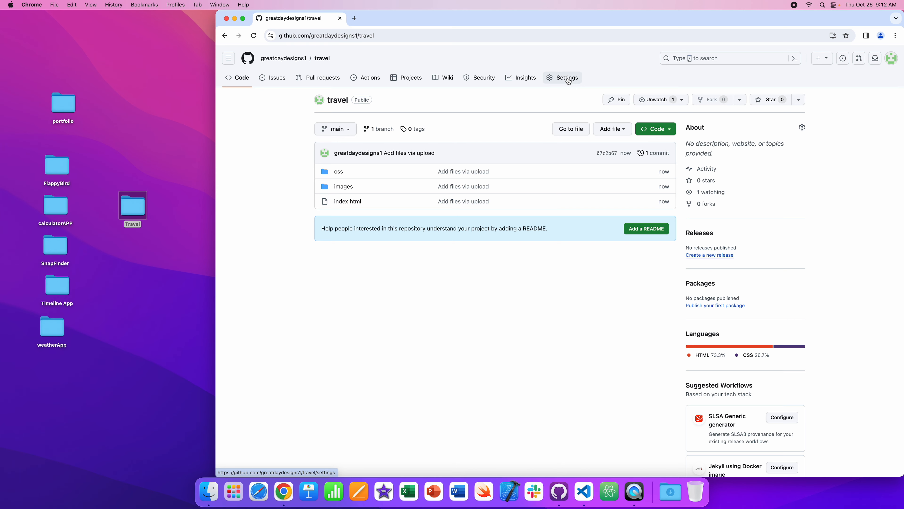
{"action": "left_click", "coordinate": [568, 81]}
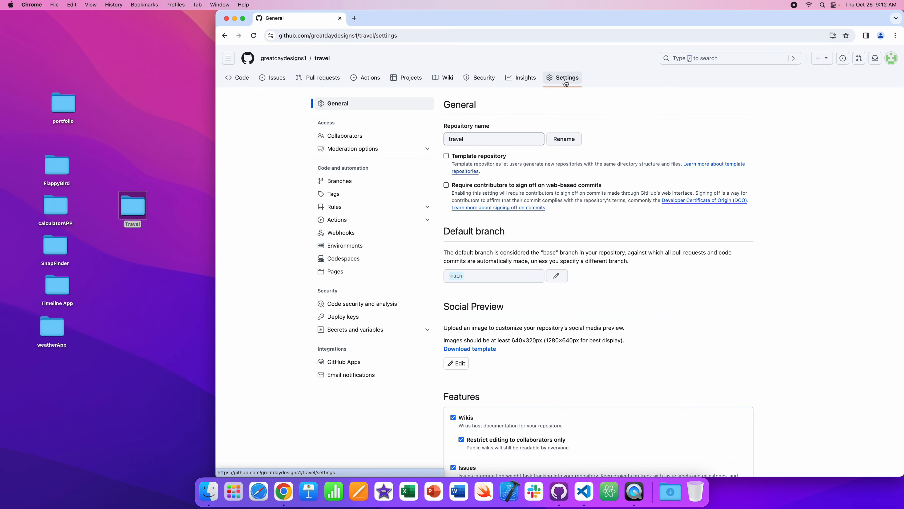
{"action": "scroll", "coordinate": [582, 225], "scroll_direction": "down", "scroll_amount": 1}
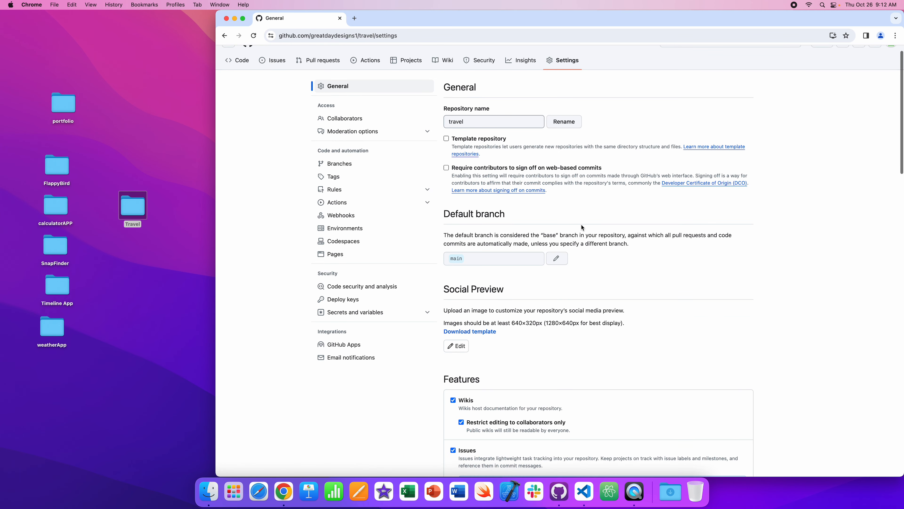
{"action": "left_click", "coordinate": [343, 254]}
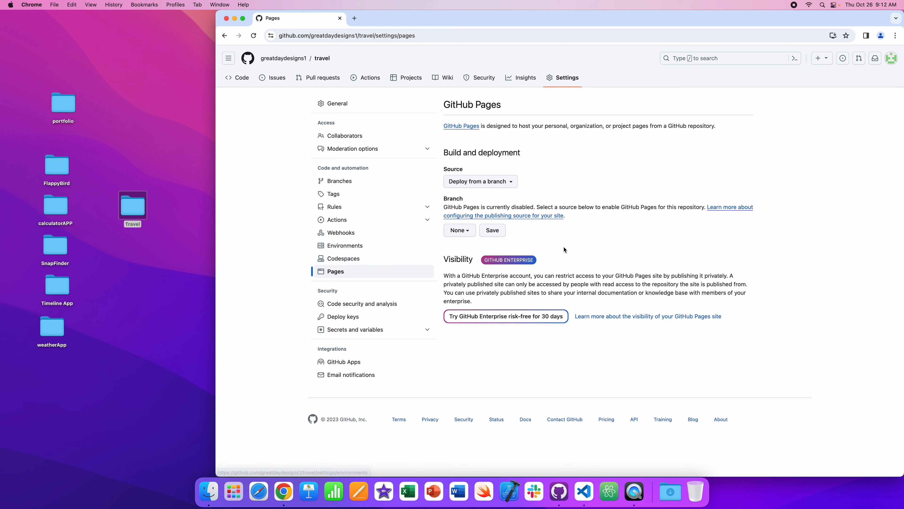
{"action": "left_click", "coordinate": [469, 231]}
{"action": "left_click", "coordinate": [468, 278]}
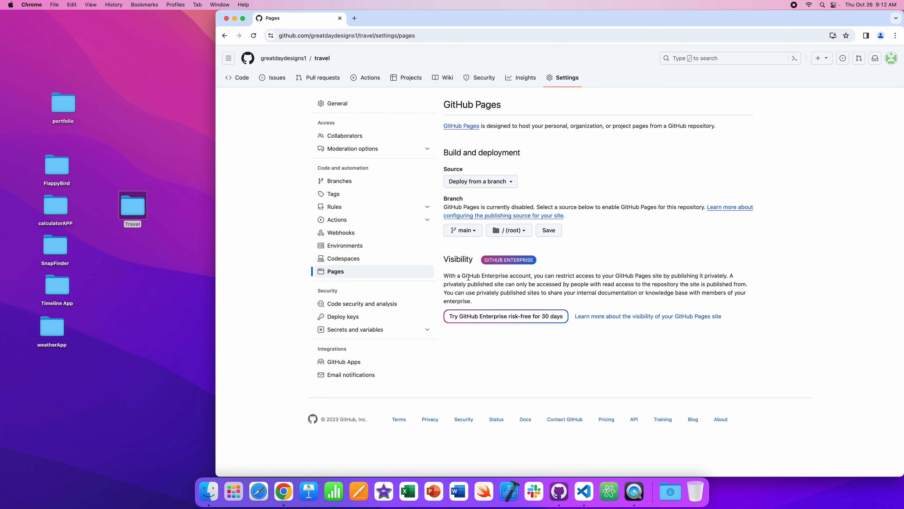
{"action": "left_click", "coordinate": [548, 230]}
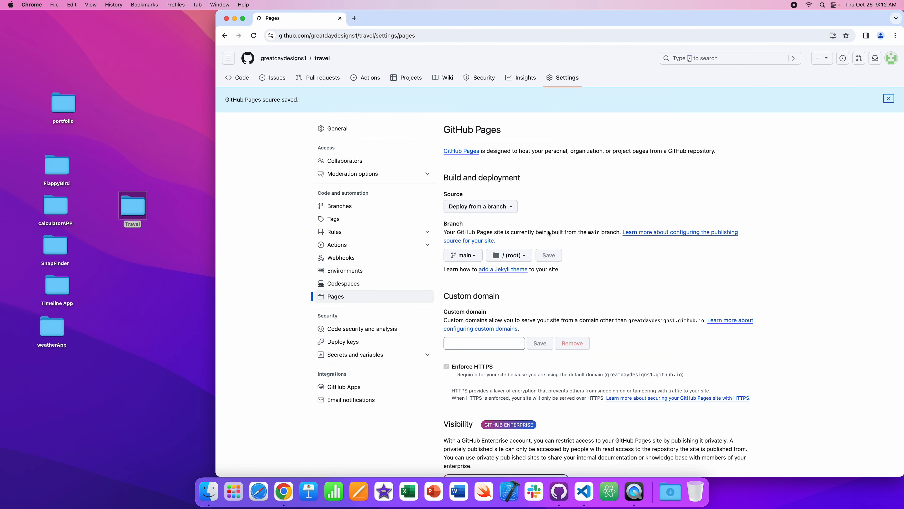
Try to enter travel as the custom domain of the GitHub Pages site.
{"action": "left_click", "coordinate": [490, 345]}
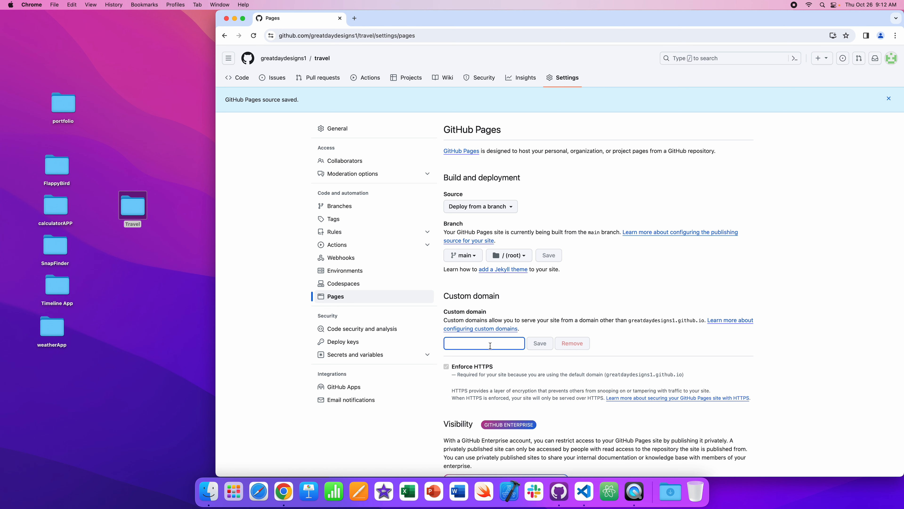
{"action": "type", "text": "travel"}
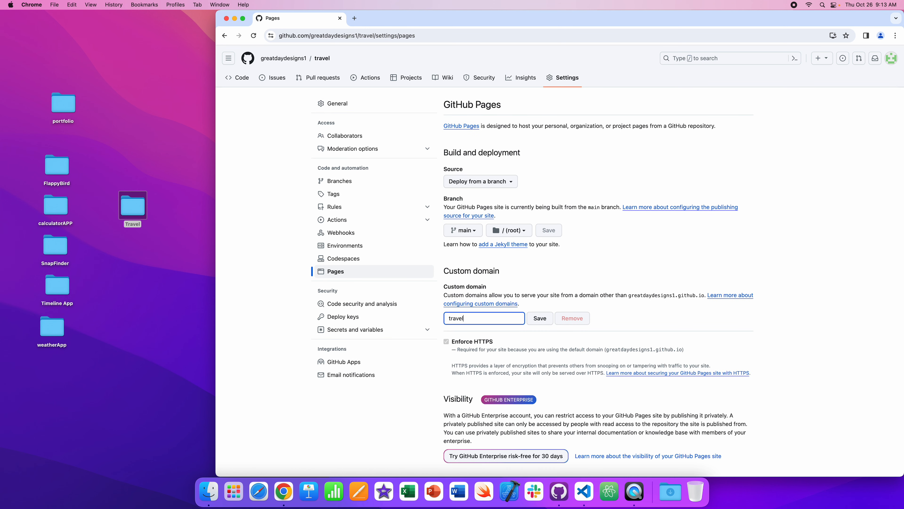
Reload the Pages settings, open the published travel site, and look through it from the banner down to the reviews and footer.
{"action": "left_click", "coordinate": [254, 35]}
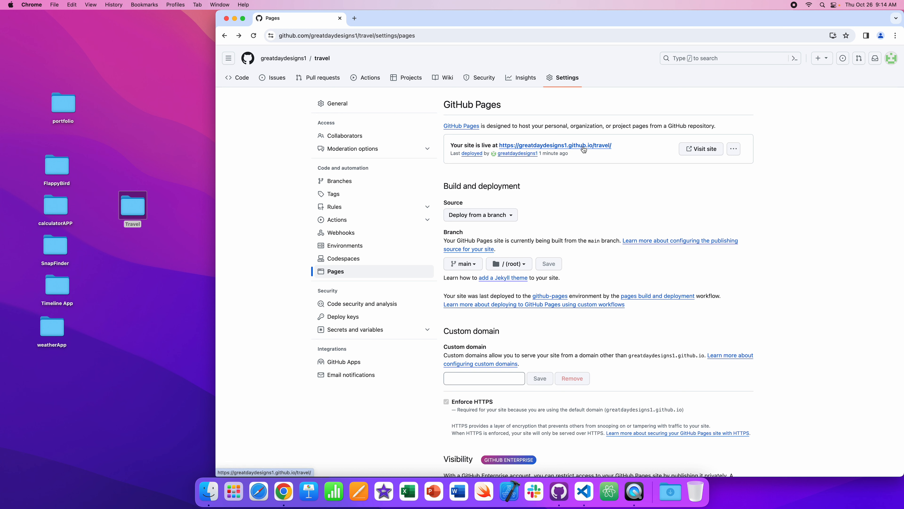
{"action": "left_click", "coordinate": [598, 146]}
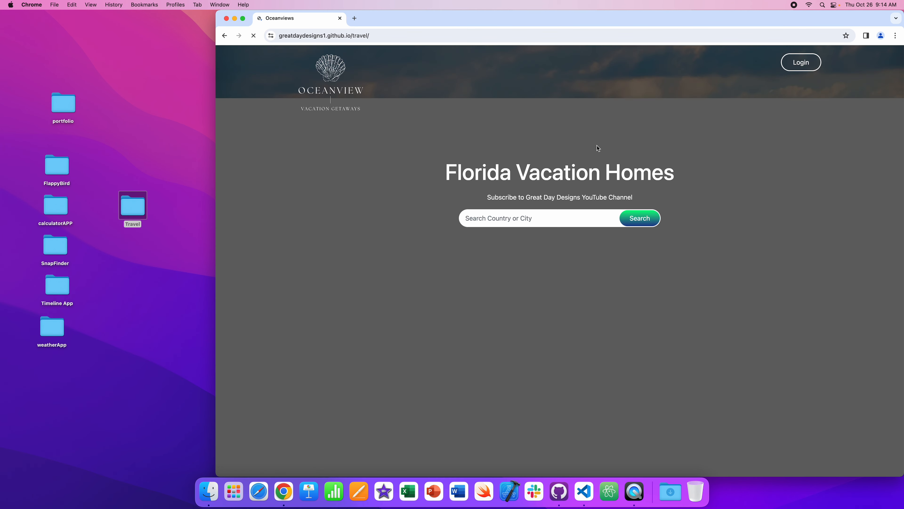
{"action": "scroll", "coordinate": [713, 201], "scroll_direction": "down", "scroll_amount": 15}
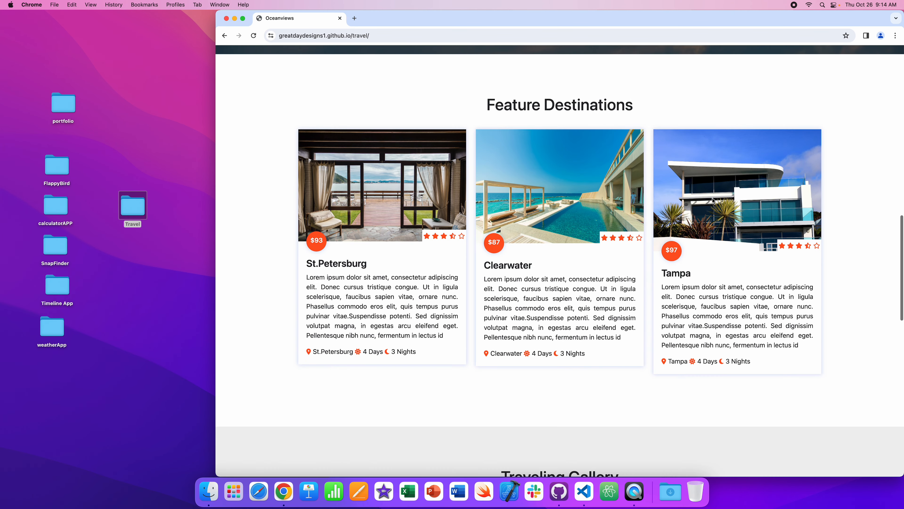
{"action": "scroll", "coordinate": [713, 201], "scroll_direction": "down", "scroll_amount": 10}
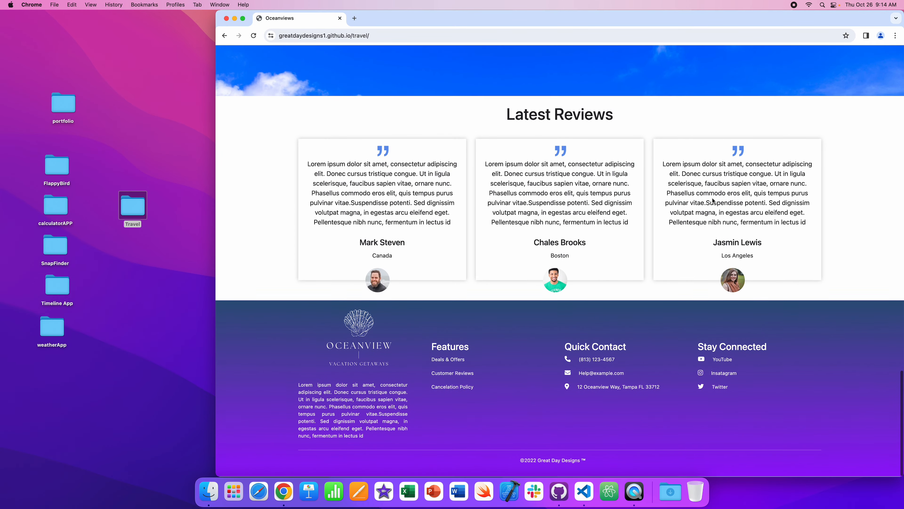
{"action": "scroll", "coordinate": [712, 198], "scroll_direction": "up", "scroll_amount": 8}
{"action": "scroll", "coordinate": [712, 198], "scroll_direction": "up", "scroll_amount": 15}
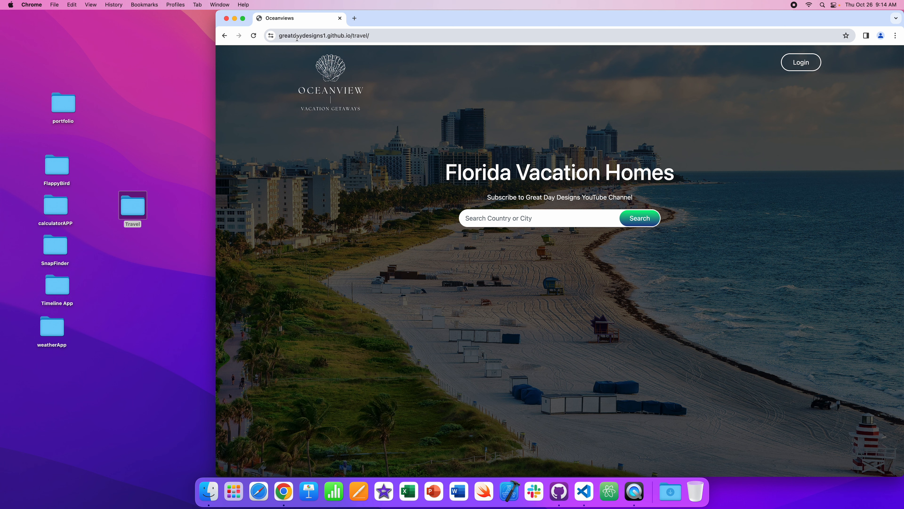
Copy the live travel site's web address and go back to the repository's GitHub Pages settings.
{"action": "left_click", "coordinate": [376, 35]}
{"action": "key", "text": "super+c"}
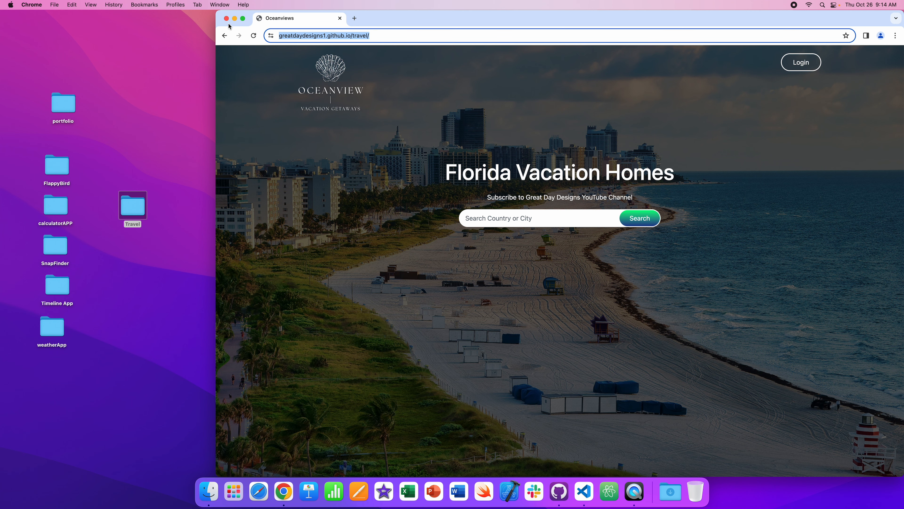
{"action": "left_click", "coordinate": [225, 37]}
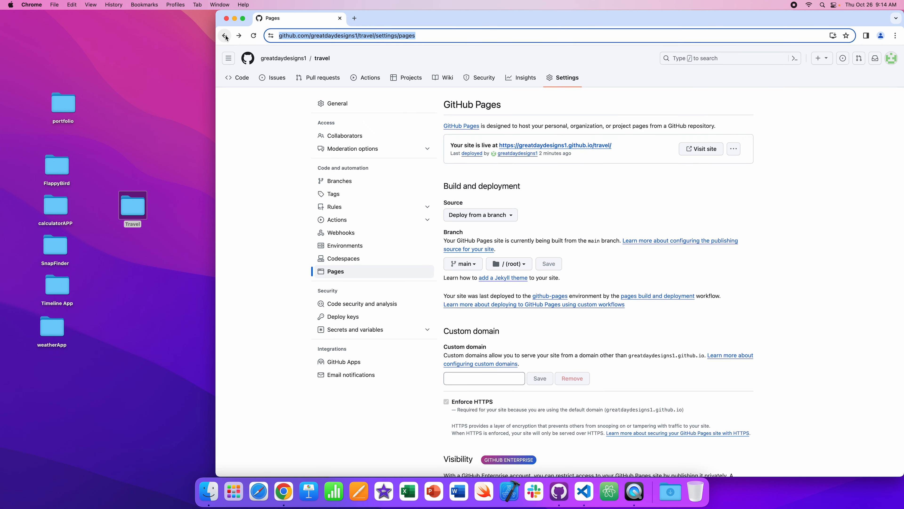
Go to the portfolio repository on GitHub and open the local portfolio folder in Visual Studio Code.
{"action": "left_click", "coordinate": [284, 59]}
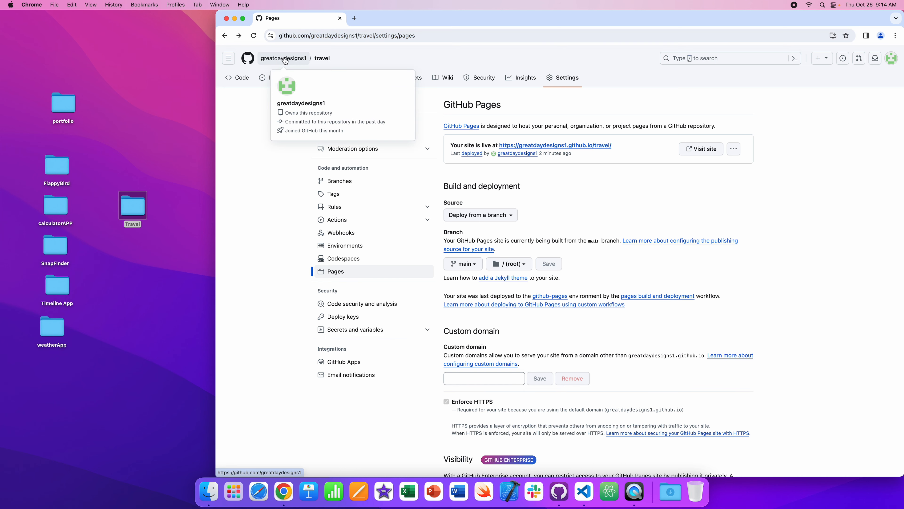
{"action": "left_click", "coordinate": [249, 62]}
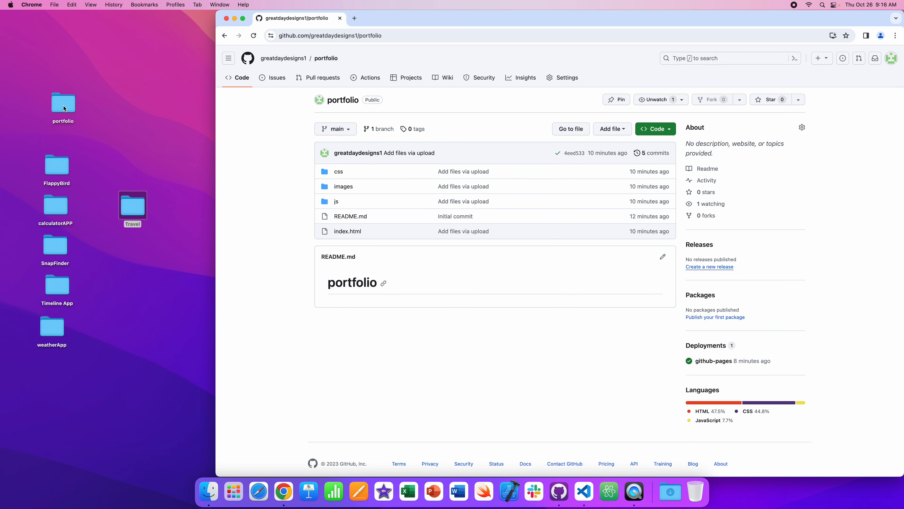
{"action": "left_click_drag", "start_coordinate": [64, 109], "coordinate": [583, 490]}
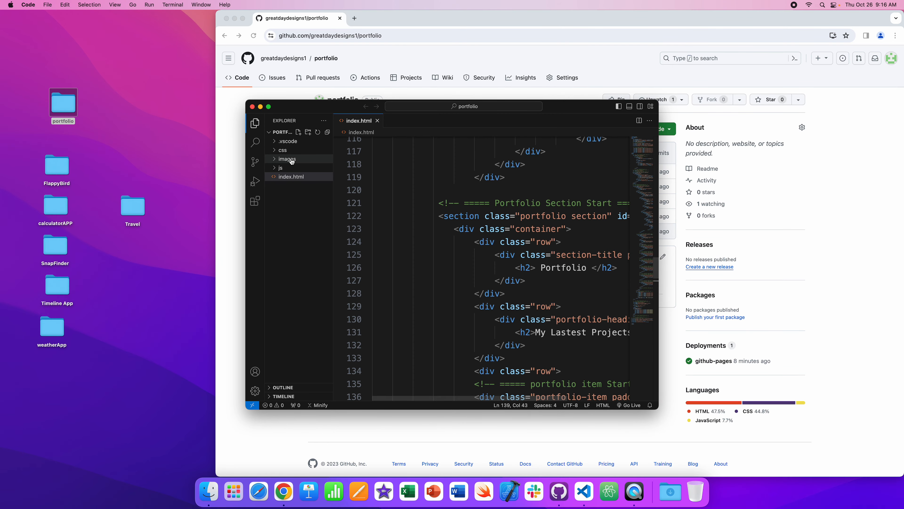
{"action": "left_click", "coordinate": [268, 107]}
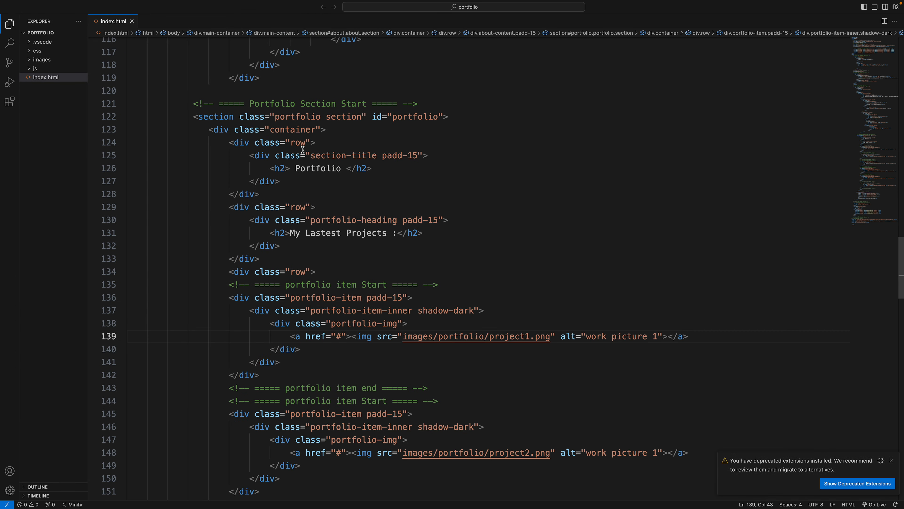
{"action": "scroll", "coordinate": [423, 275], "scroll_direction": "down", "scroll_amount": 1}
{"action": "scroll", "coordinate": [423, 275], "scroll_direction": "up", "scroll_amount": 15}
{"action": "scroll", "coordinate": [423, 275], "scroll_direction": "down", "scroll_amount": 7}
{"action": "scroll", "coordinate": [424, 275], "scroll_direction": "down", "scroll_amount": 10}
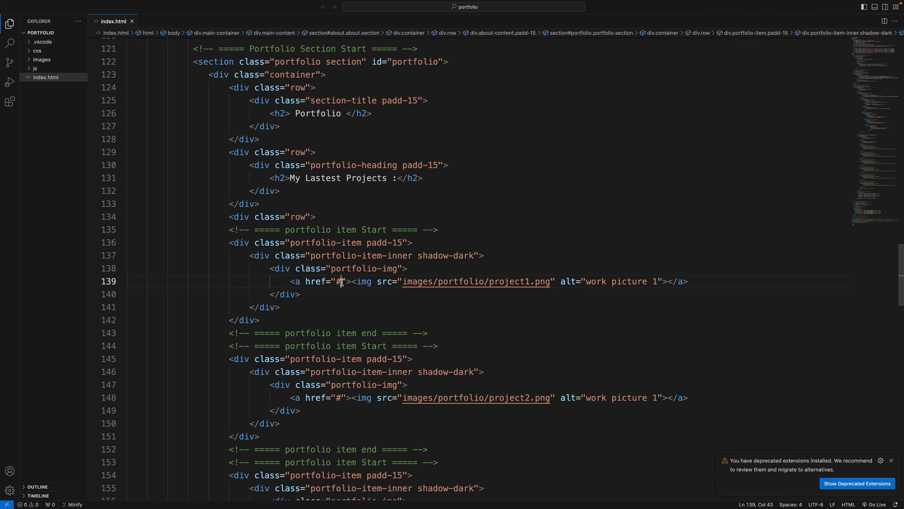
{"action": "key", "text": "BackSpace"}
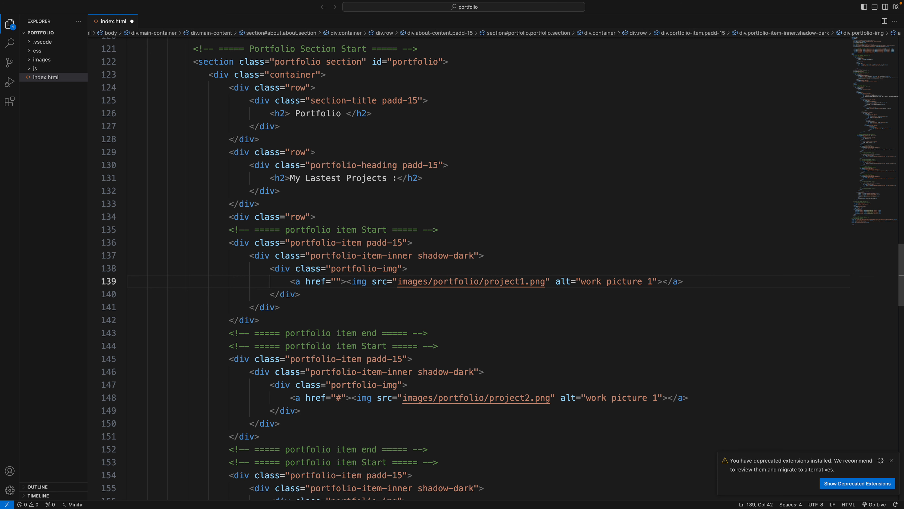
{"action": "key", "text": "super+v"}
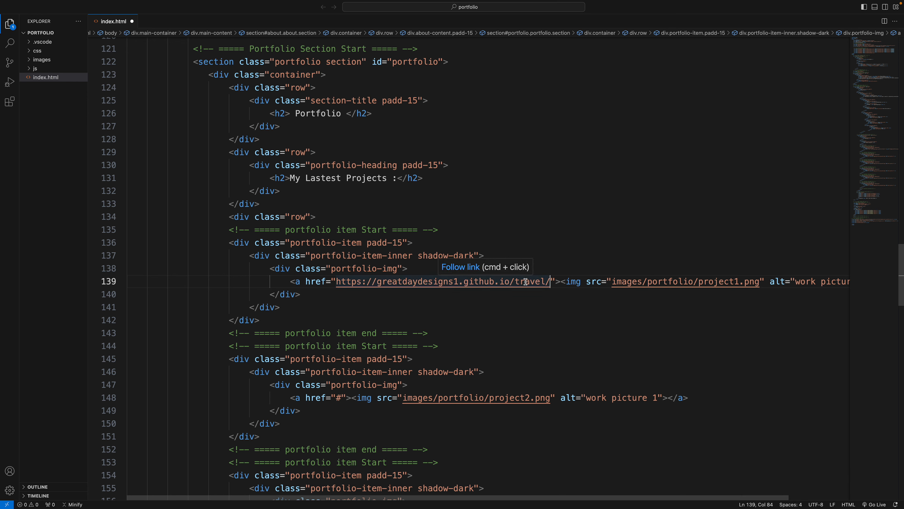
{"action": "key", "text": "super+s"}
Add target="_blank" to the first portfolio item's travel link, save index.html and close the code editor window.
{"action": "left_click", "coordinate": [557, 284]}
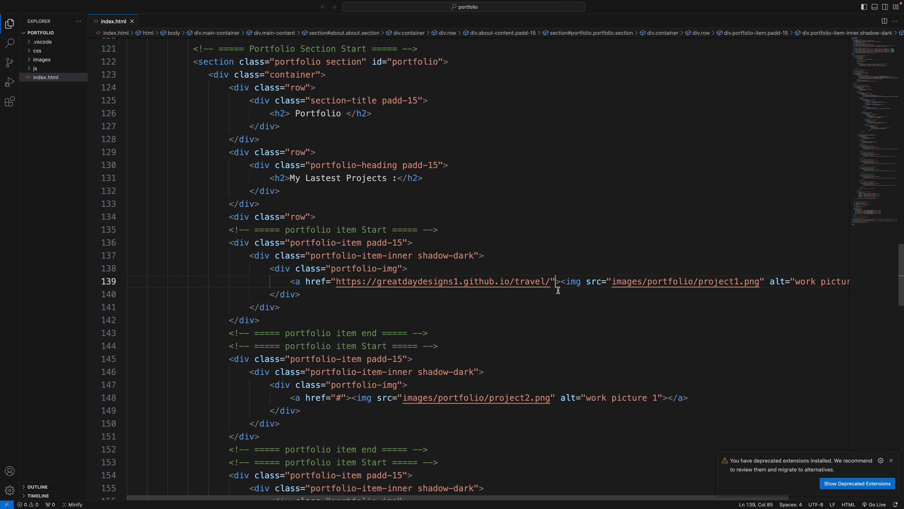
{"action": "type", "text": "ta"}
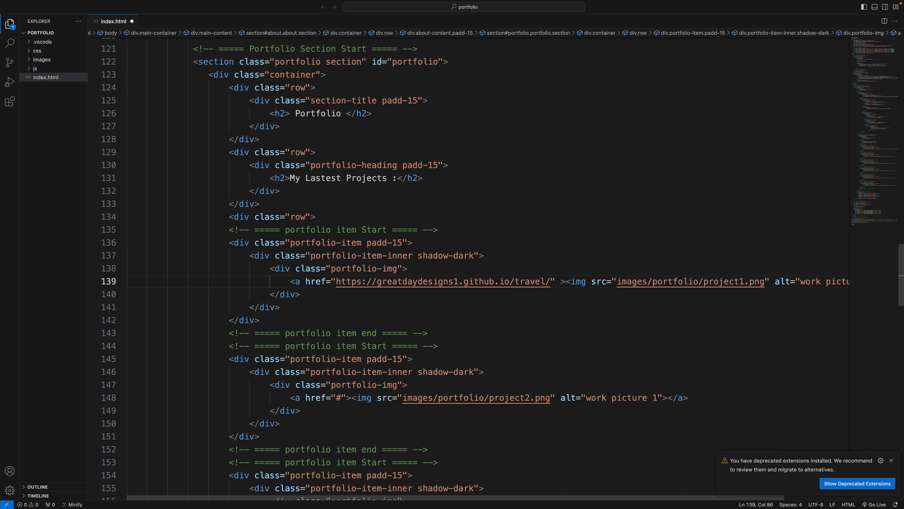
{"action": "type", "text": "rget"}
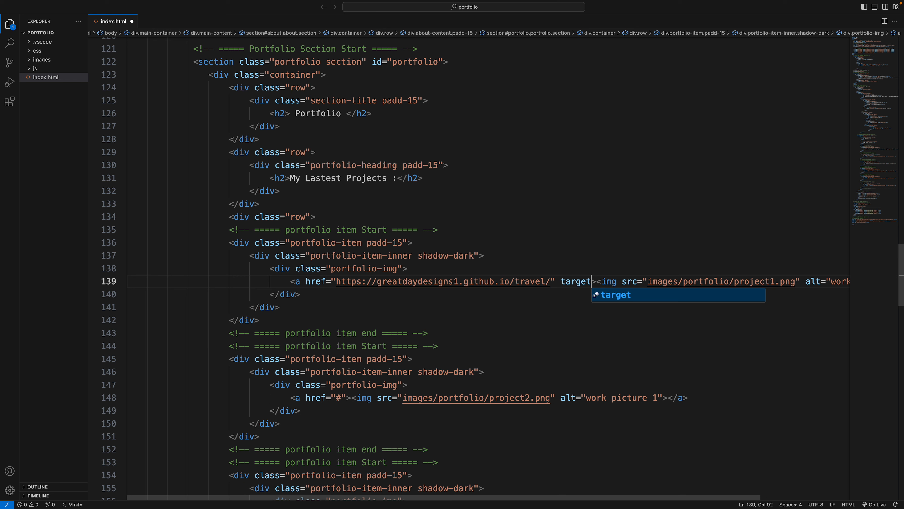
{"action": "left_click", "coordinate": [615, 296]}
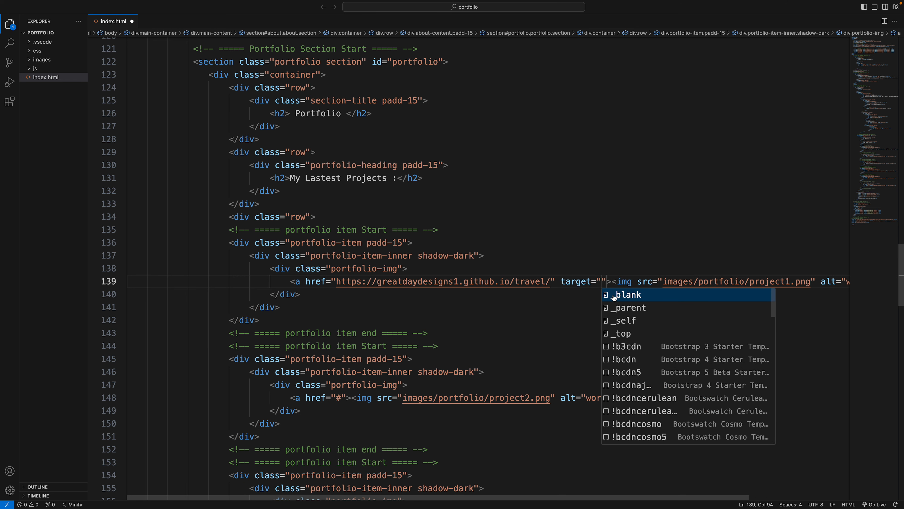
{"action": "left_click", "coordinate": [634, 299]}
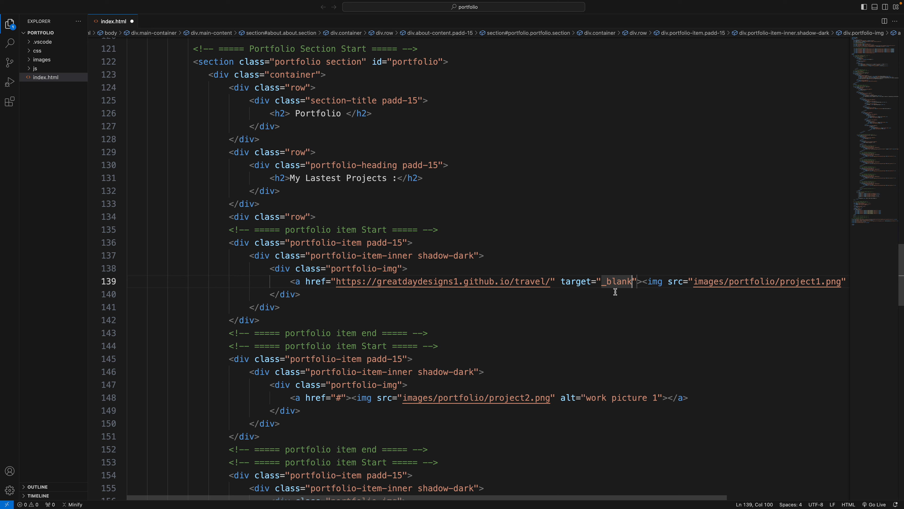
{"action": "left_click", "coordinate": [642, 281]}
{"action": "key", "text": "super+s"}
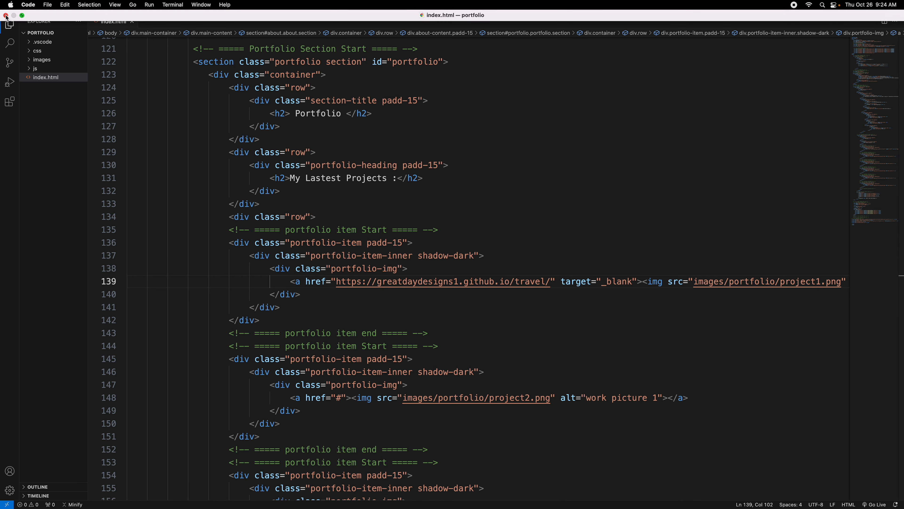
{"action": "left_click", "coordinate": [5, 16]}
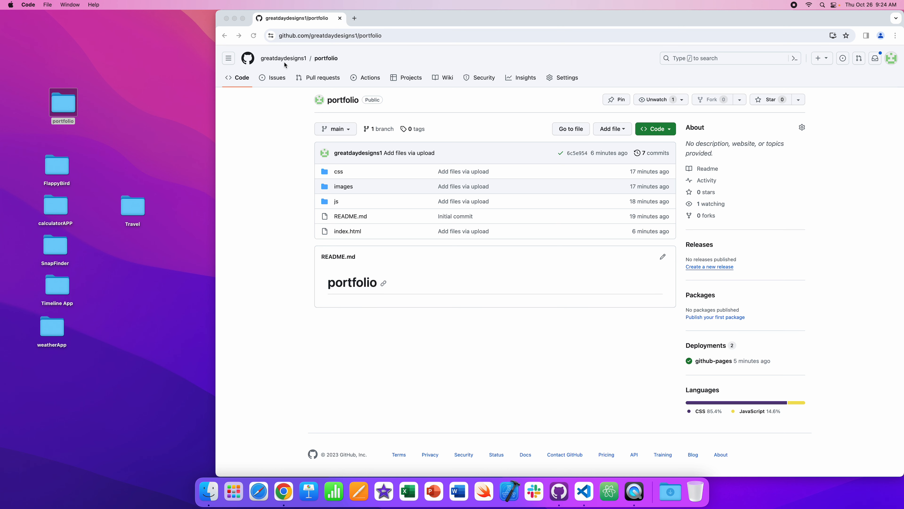
Delete index.html from the portfolio repository on GitHub, commit directly to the main branch, and reload the repository page.
{"action": "left_click", "coordinate": [352, 234]}
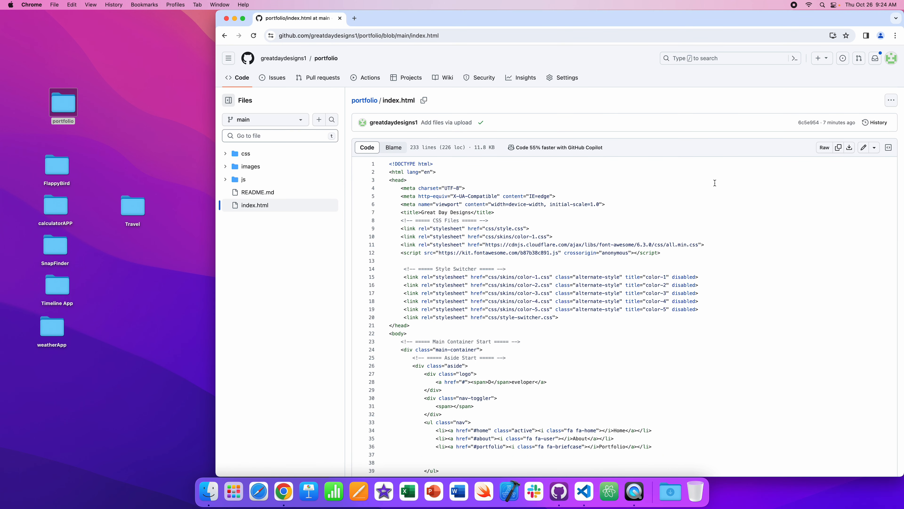
{"action": "left_click", "coordinate": [886, 103]}
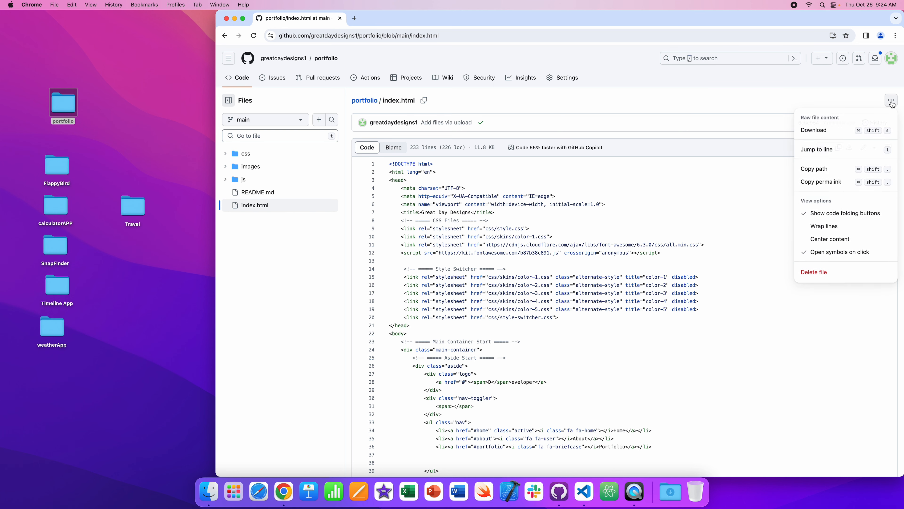
{"action": "left_click", "coordinate": [822, 268]}
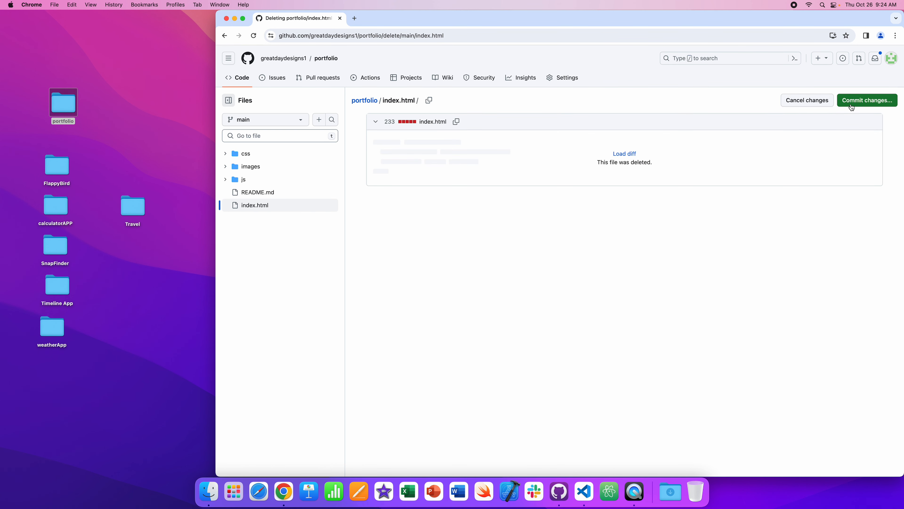
{"action": "left_click", "coordinate": [858, 101]}
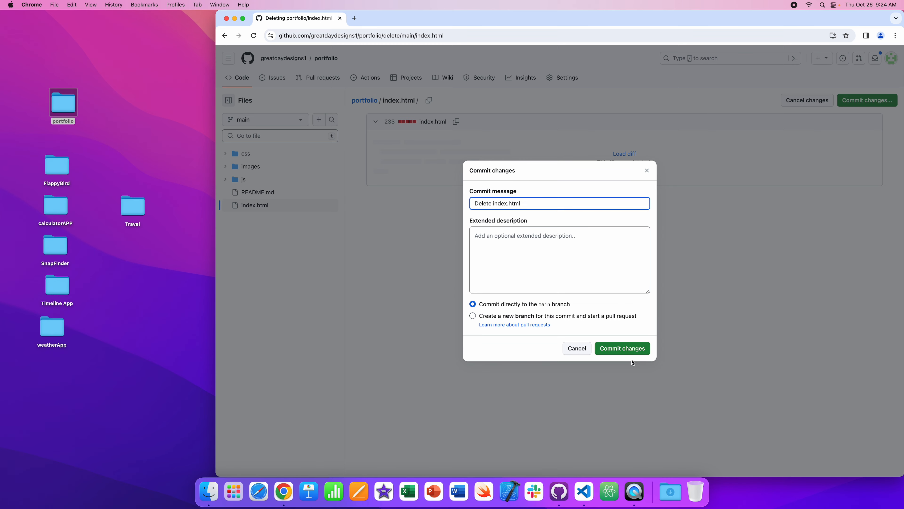
{"action": "left_click", "coordinate": [626, 348]}
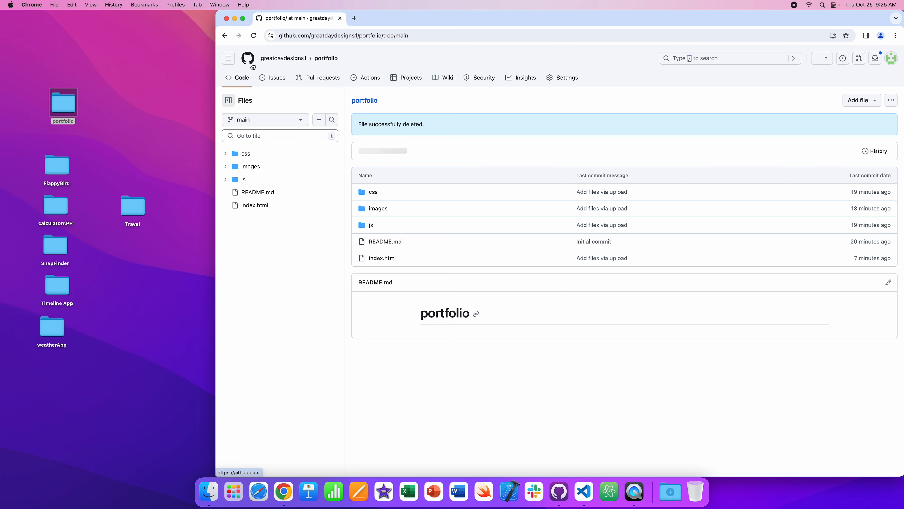
{"action": "left_click", "coordinate": [253, 36]}
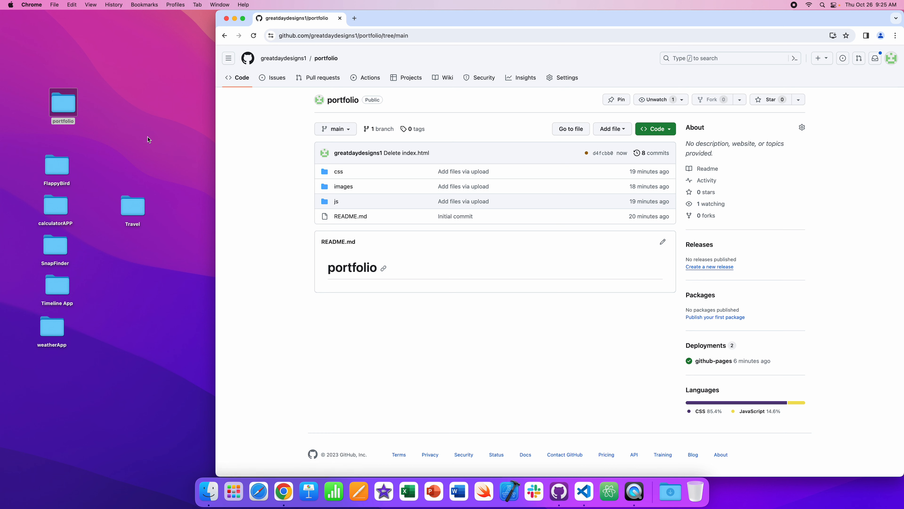
Upload the edited index.html from the local portfolio folder to the repository, commit it to the main branch, and close the folder.
{"action": "mouse_move", "coordinate": [66, 111]}
{"action": "left_mouse_down"}
{"action": "mouse_move", "coordinate": [96, 107]}
{"action": "mouse_move", "coordinate": [72, 105]}
{"action": "left_mouse_up"}
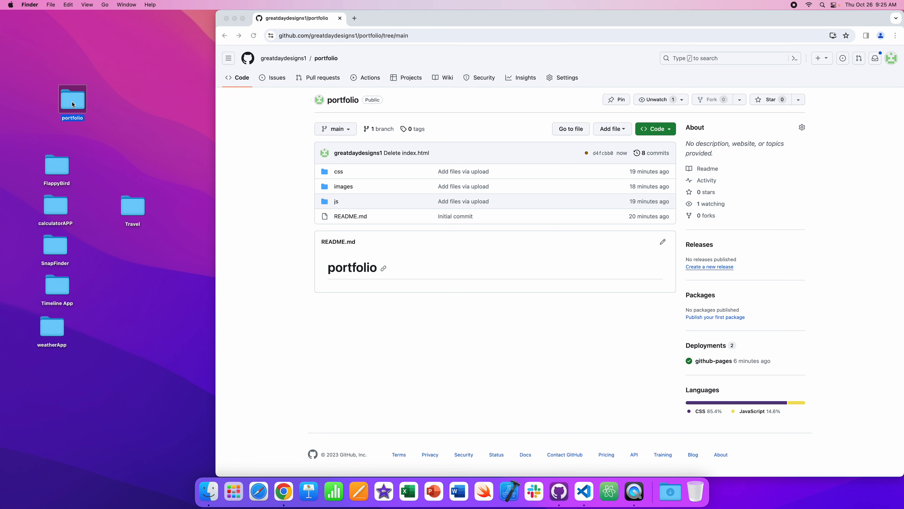
{"action": "double_click", "coordinate": [73, 104]}
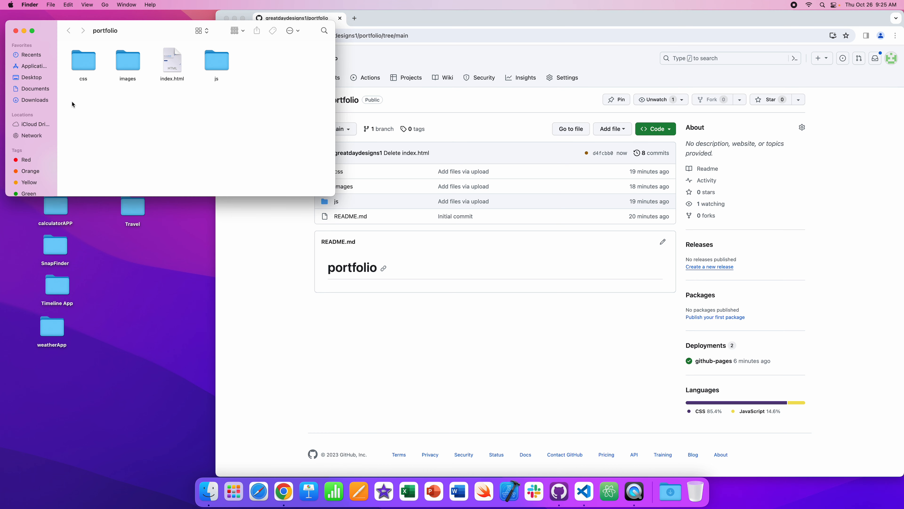
{"action": "left_click", "coordinate": [172, 63]}
{"action": "left_click_drag", "start_coordinate": [171, 63], "coordinate": [416, 199]}
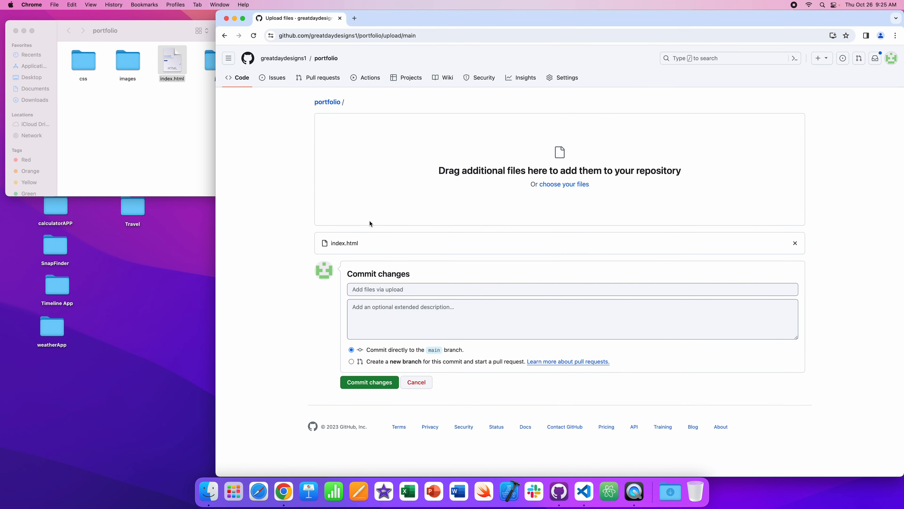
{"action": "left_click", "coordinate": [369, 381]}
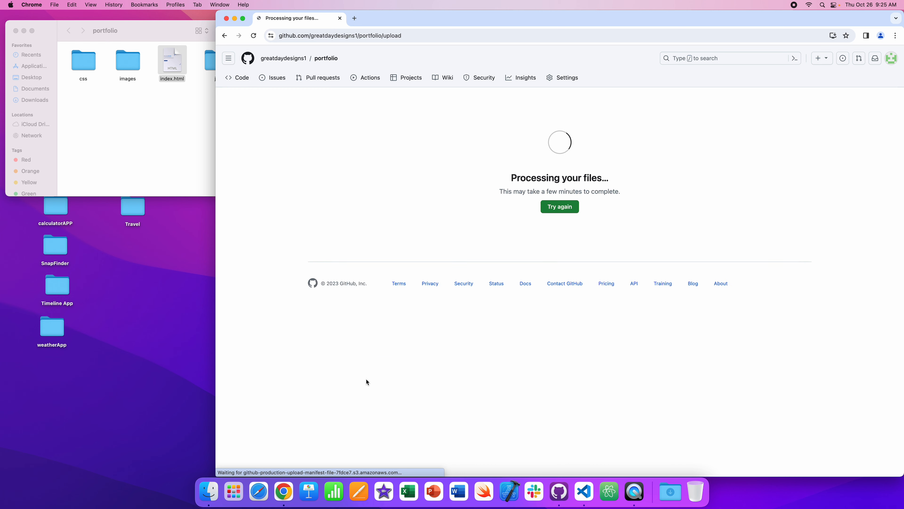
{"action": "left_click", "coordinate": [15, 31]}
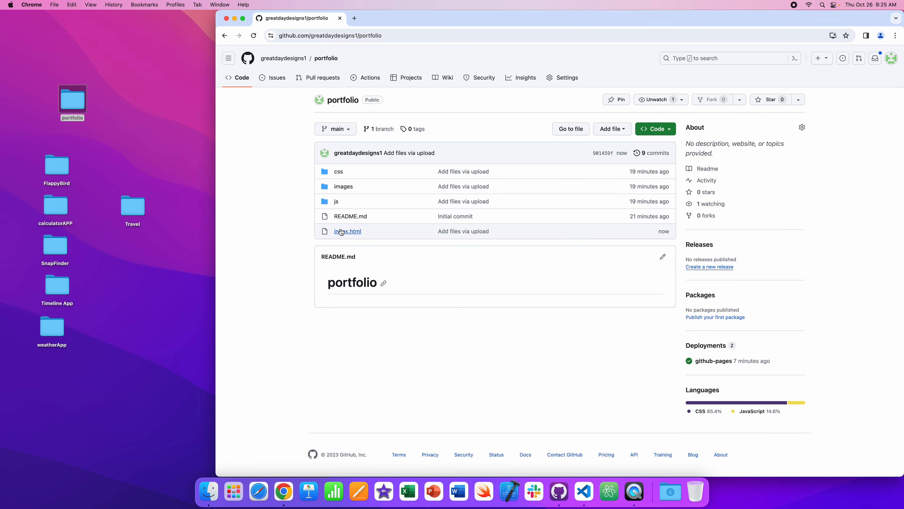
Open the uploaded index.html on GitHub and check the first portfolio item's link and target in the Portfolio section.
{"action": "left_click", "coordinate": [349, 231]}
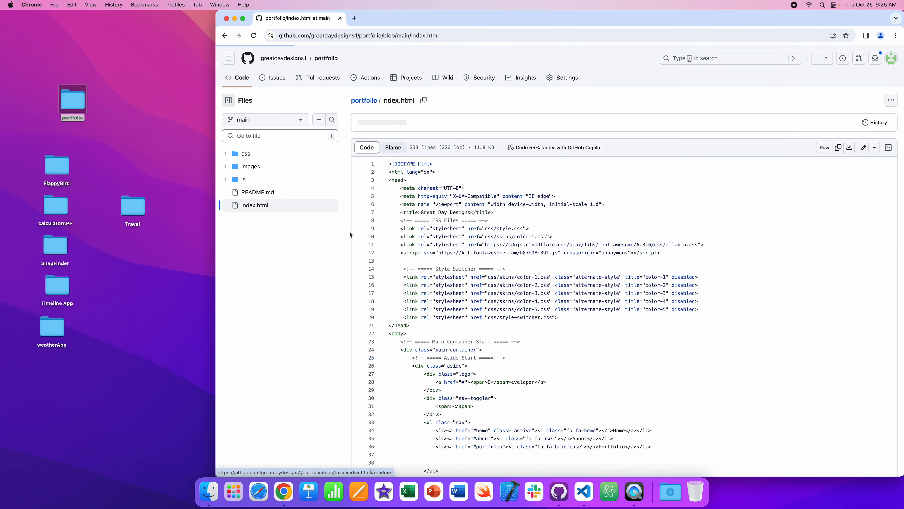
{"action": "scroll", "coordinate": [530, 307], "scroll_direction": "down", "scroll_amount": 10}
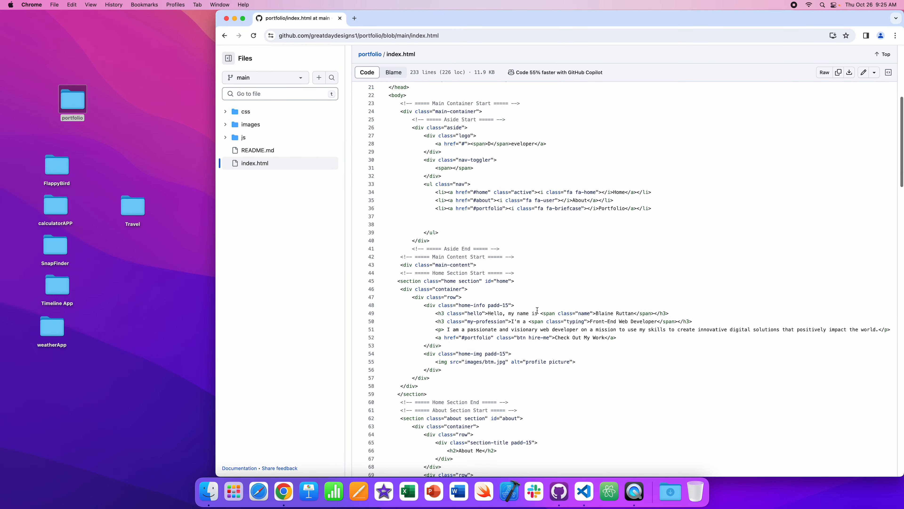
{"action": "scroll", "coordinate": [537, 310], "scroll_direction": "down", "scroll_amount": 12}
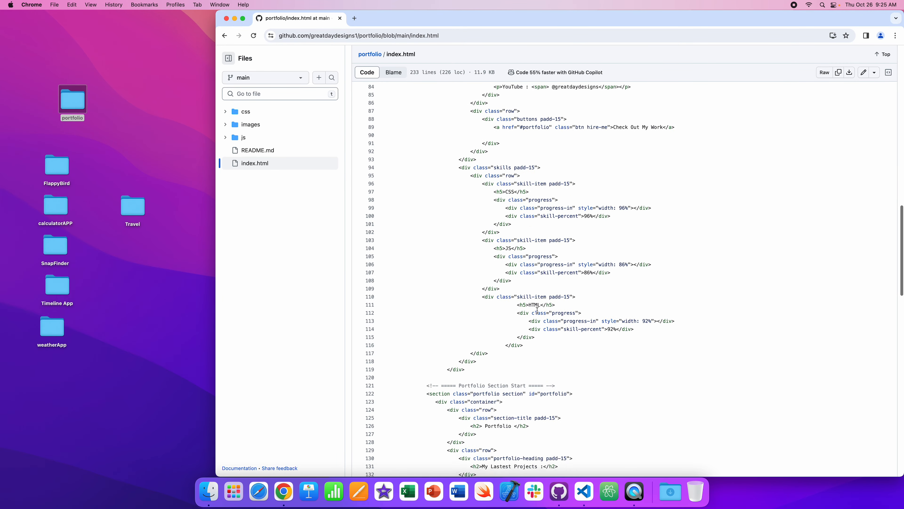
{"action": "scroll", "coordinate": [537, 310], "scroll_direction": "down", "scroll_amount": 2}
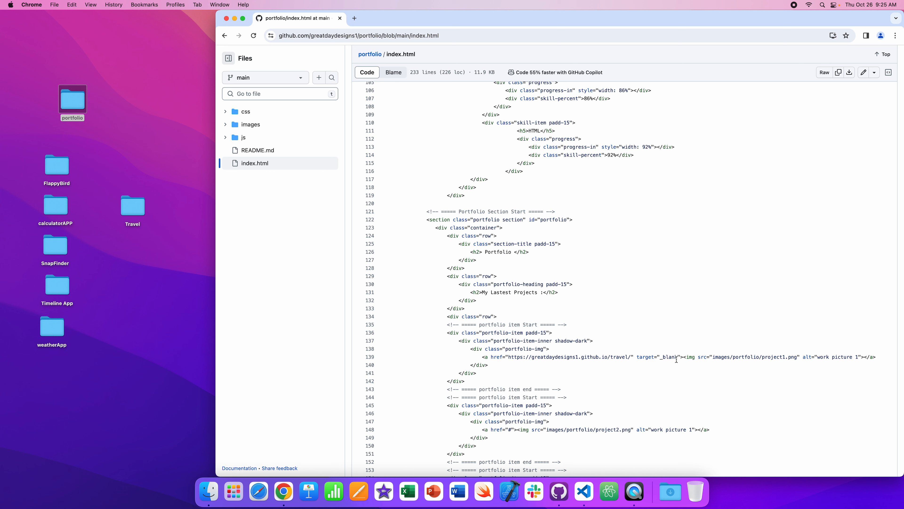
{"action": "scroll", "coordinate": [507, 331], "scroll_direction": "up", "scroll_amount": 20}
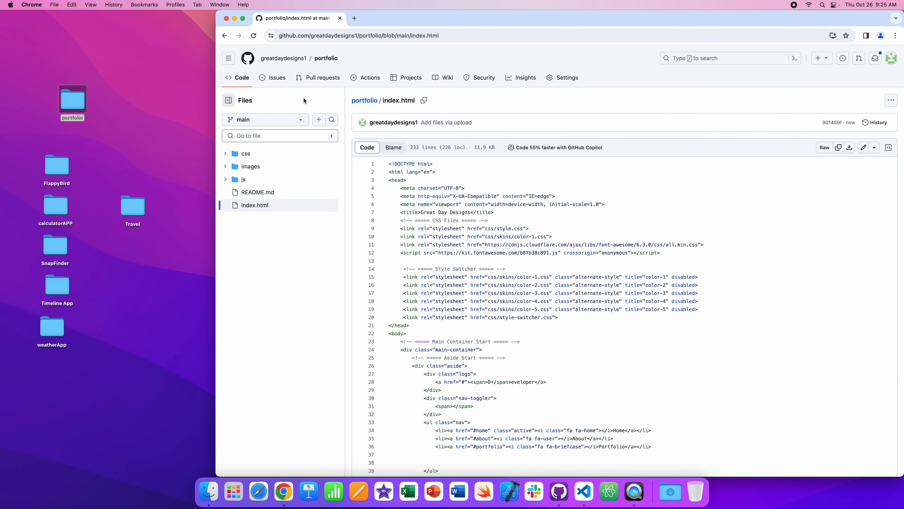
Open the live portfolio site from the repository's GitHub Pages settings and examine the project tiles in its Portfolio section.
{"action": "left_click", "coordinate": [569, 82]}
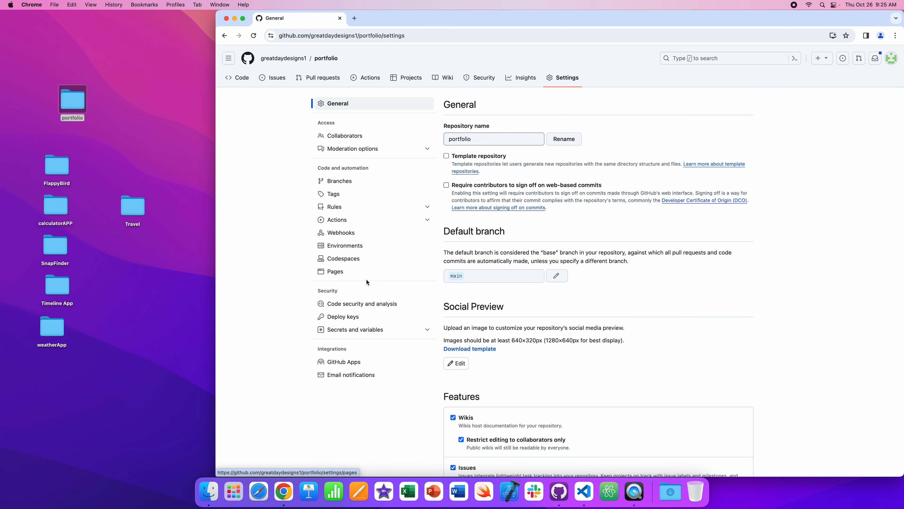
{"action": "left_click", "coordinate": [338, 277]}
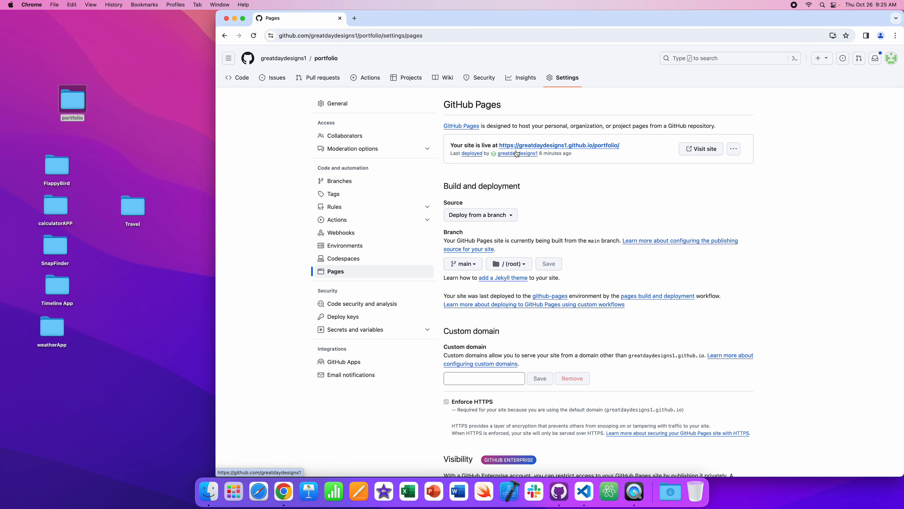
{"action": "scroll", "coordinate": [594, 149], "scroll_direction": "down", "scroll_amount": 1}
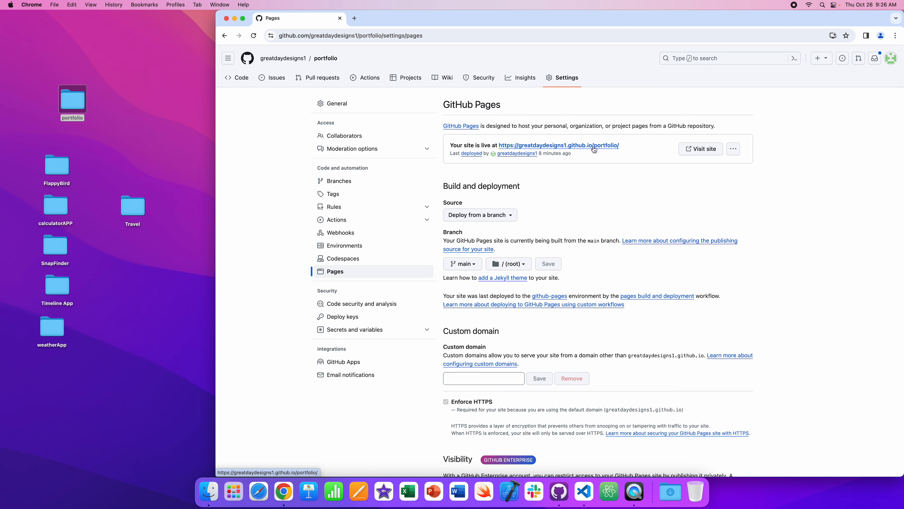
{"action": "left_click", "coordinate": [594, 146]}
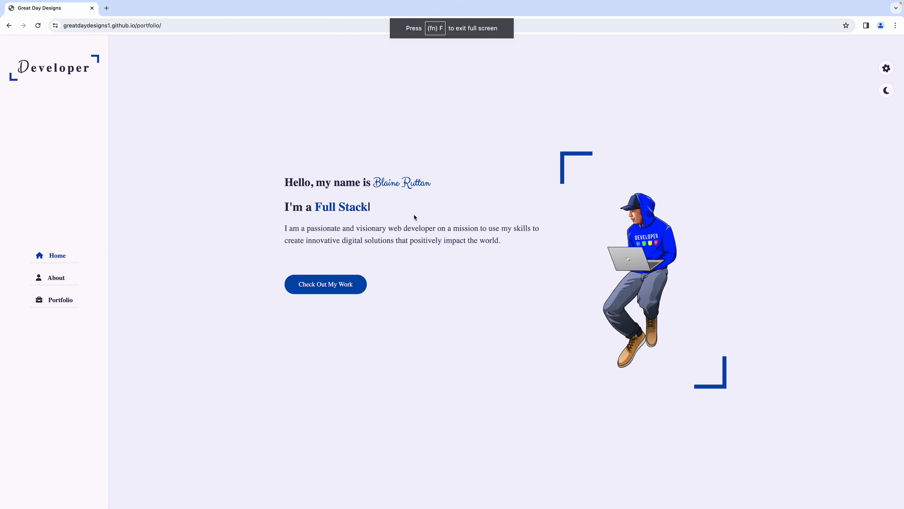
{"action": "scroll", "coordinate": [414, 214], "scroll_direction": "down", "scroll_amount": 20}
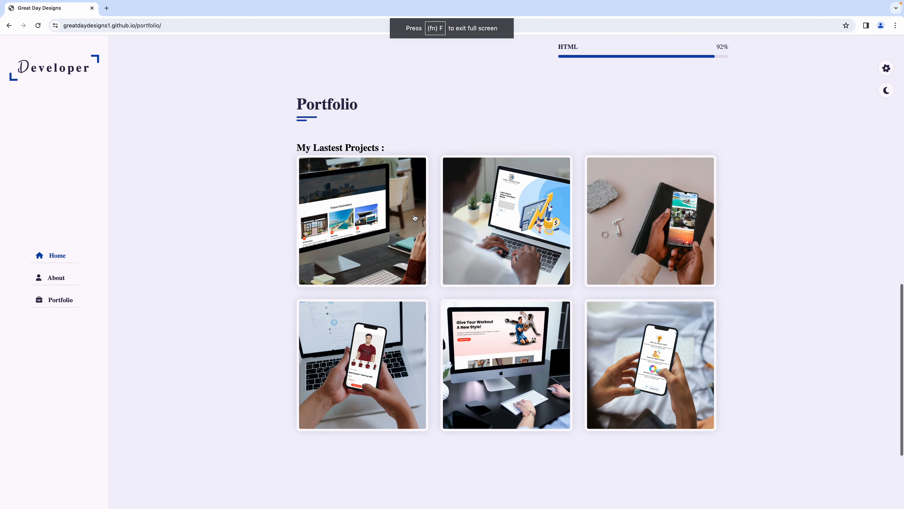
{"action": "scroll", "coordinate": [414, 216], "scroll_direction": "up", "scroll_amount": 4}
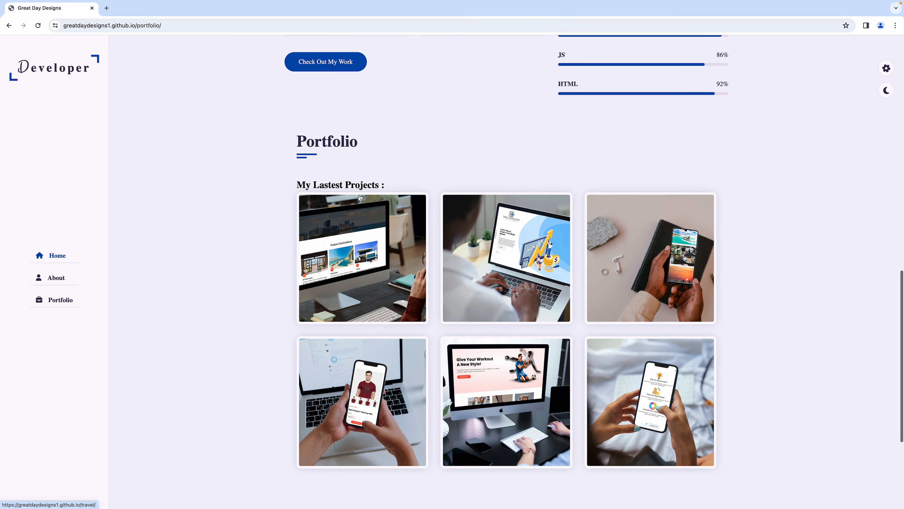
{"action": "scroll", "coordinate": [340, 260], "scroll_direction": "up", "scroll_amount": 1}
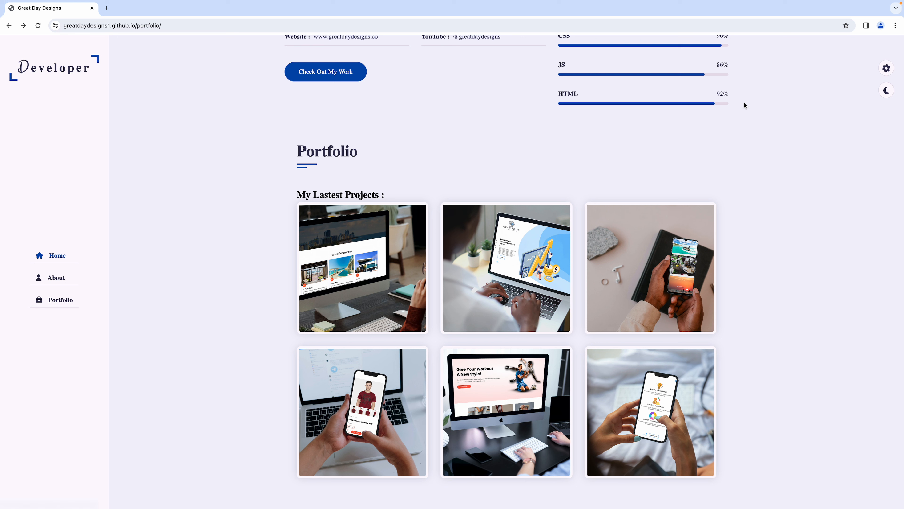
Clear the browser's all-time browsing history, cookies and cached files, and close the settings and history pages.
{"action": "left_click", "coordinate": [895, 26]}
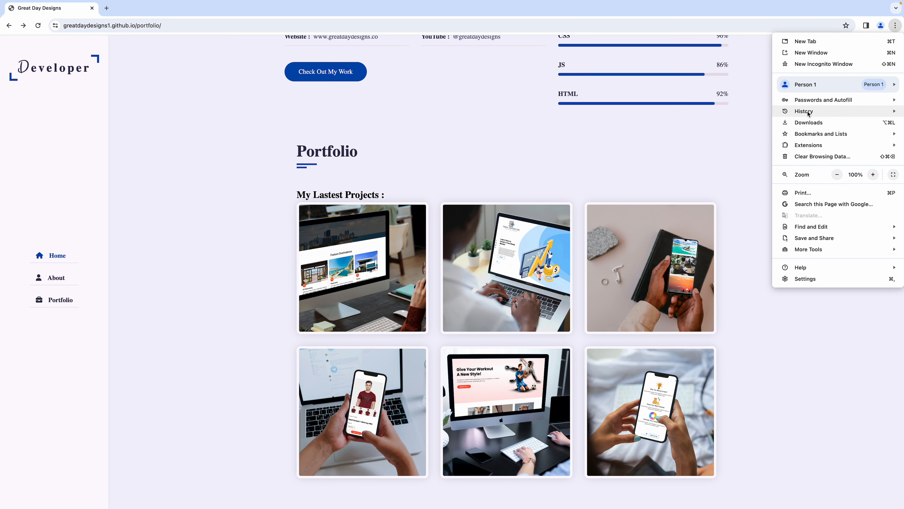
{"action": "mouse_move", "coordinate": [809, 113]}
{"action": "left_click", "coordinate": [663, 112]}
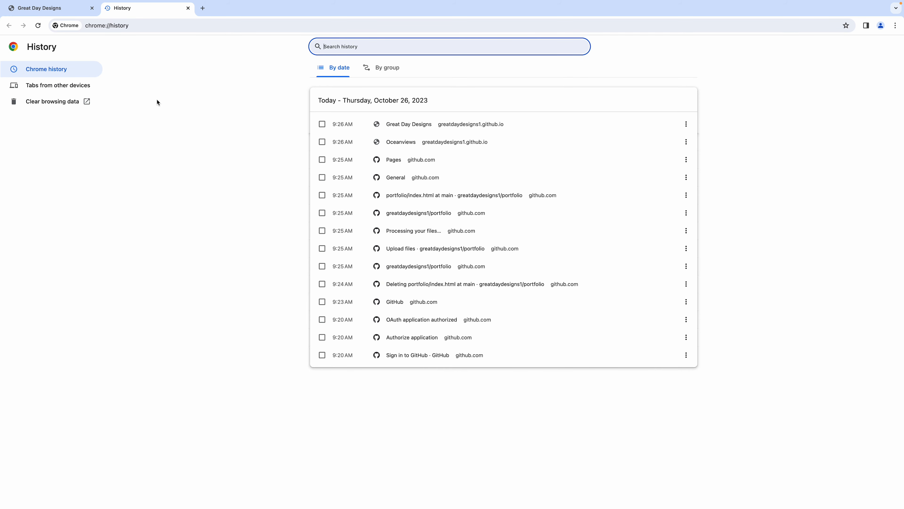
{"action": "left_click", "coordinate": [61, 103]}
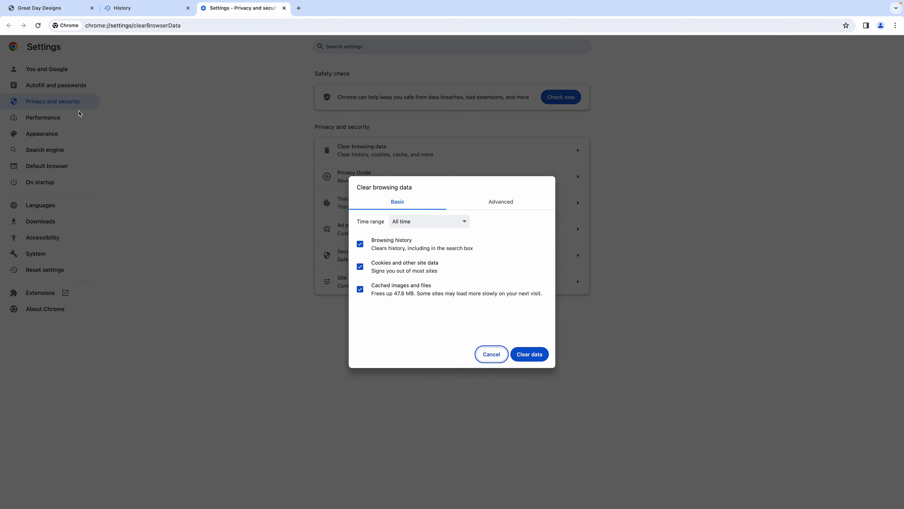
{"action": "left_click", "coordinate": [530, 355]}
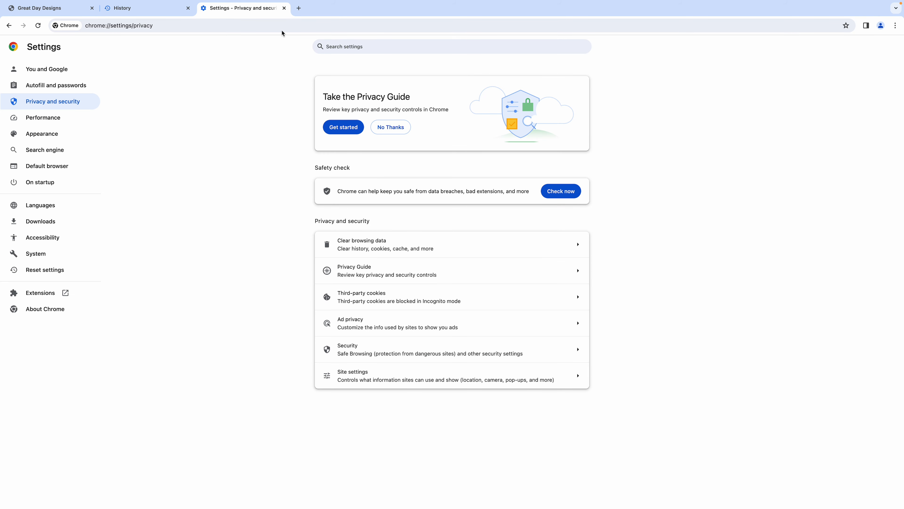
{"action": "left_click", "coordinate": [284, 8]}
{"action": "left_click", "coordinate": [189, 9]}
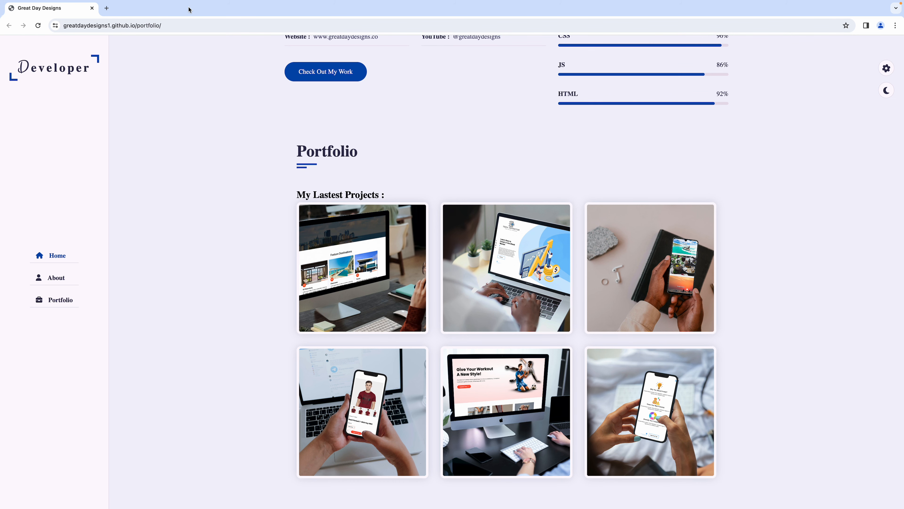
Reload the live portfolio site and look through the refreshed page down to the project tiles.
{"action": "left_click", "coordinate": [38, 25]}
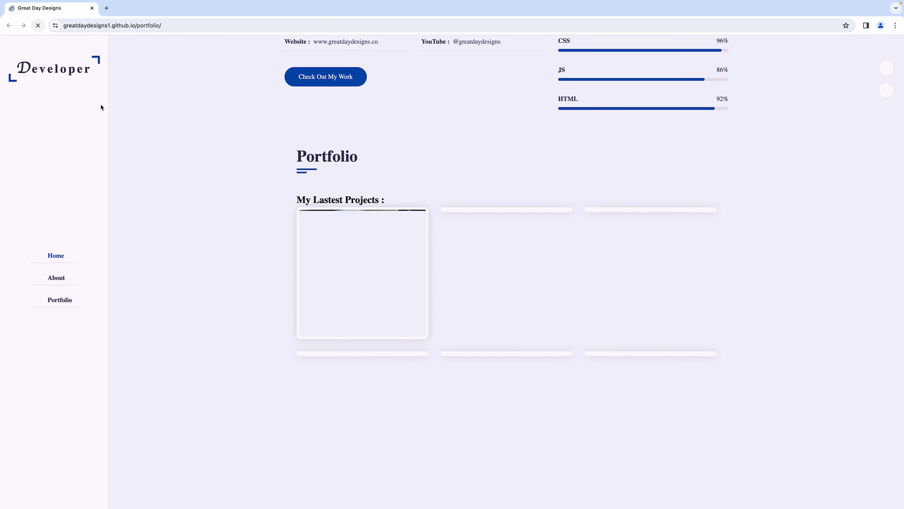
{"action": "scroll", "coordinate": [220, 171], "scroll_direction": "up", "scroll_amount": 15}
{"action": "scroll", "coordinate": [221, 171], "scroll_direction": "down", "scroll_amount": 15}
{"action": "scroll", "coordinate": [220, 173], "scroll_direction": "up", "scroll_amount": 3}
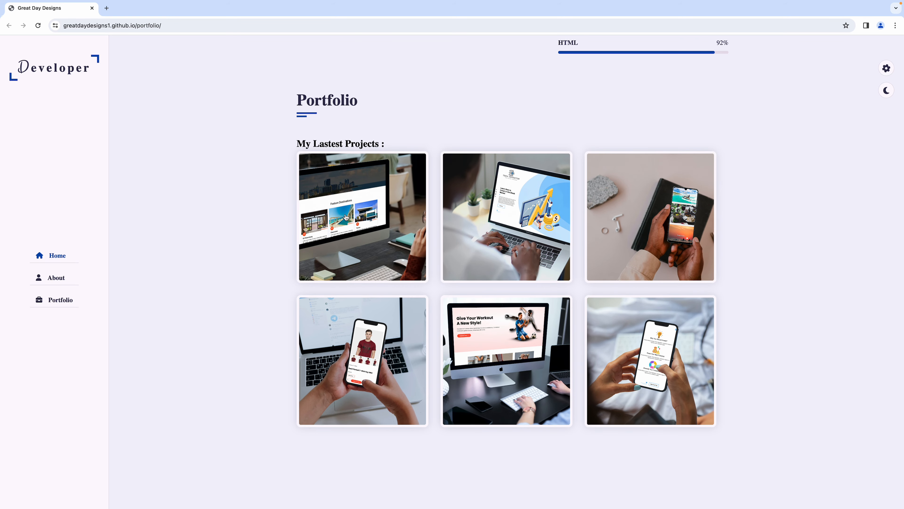
Open the travel website from the first project tile and look over its page.
{"action": "left_click", "coordinate": [346, 217]}
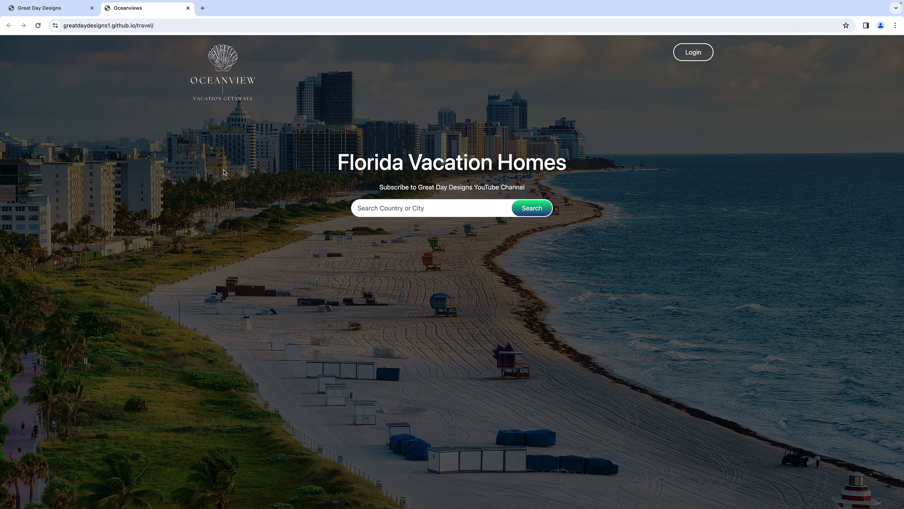
{"action": "mouse_move", "coordinate": [0, 1]}
{"action": "scroll", "coordinate": [245, 149], "scroll_direction": "down", "scroll_amount": 8}
{"action": "scroll", "coordinate": [245, 148], "scroll_direction": "up", "scroll_amount": 8}
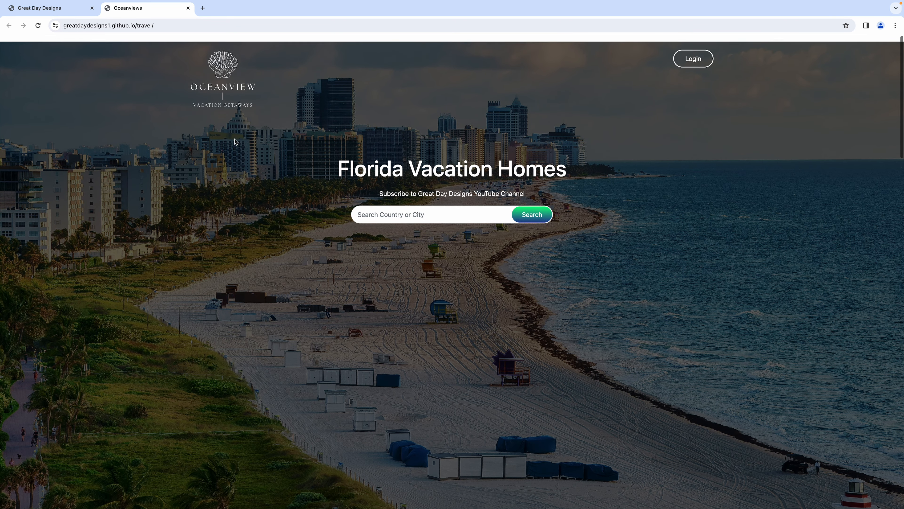
Return to the live portfolio, take the browser out of full screen, and review the page from the projects back to About Me.
{"action": "left_click", "coordinate": [64, 10]}
{"action": "scroll", "coordinate": [386, 206], "scroll_direction": "up", "scroll_amount": 1}
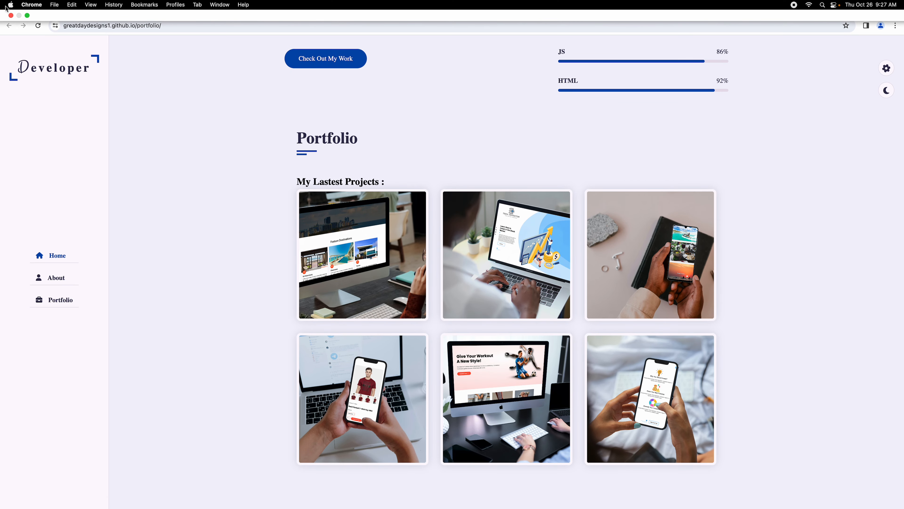
{"action": "left_click", "coordinate": [27, 19]}
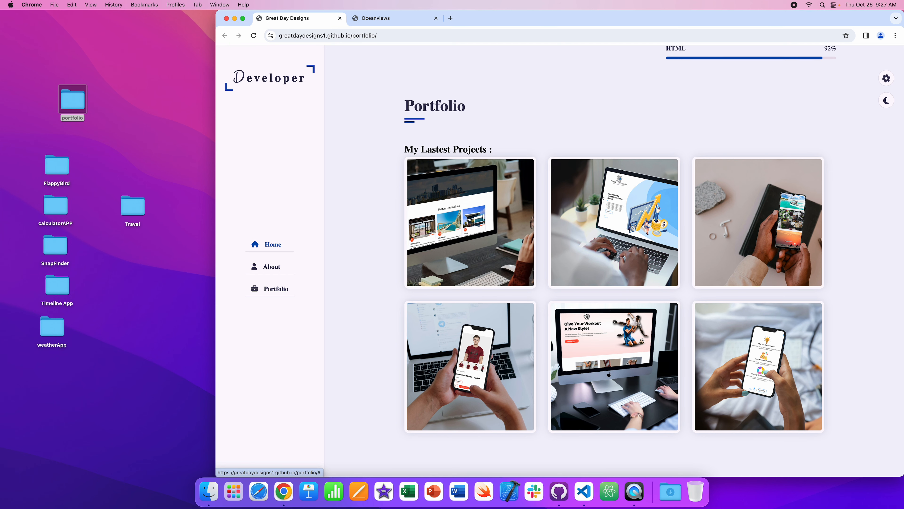
{"action": "scroll", "coordinate": [586, 312], "scroll_direction": "down", "scroll_amount": 4}
{"action": "scroll", "coordinate": [585, 312], "scroll_direction": "up", "scroll_amount": 7}
{"action": "scroll", "coordinate": [586, 314], "scroll_direction": "up", "scroll_amount": 10}
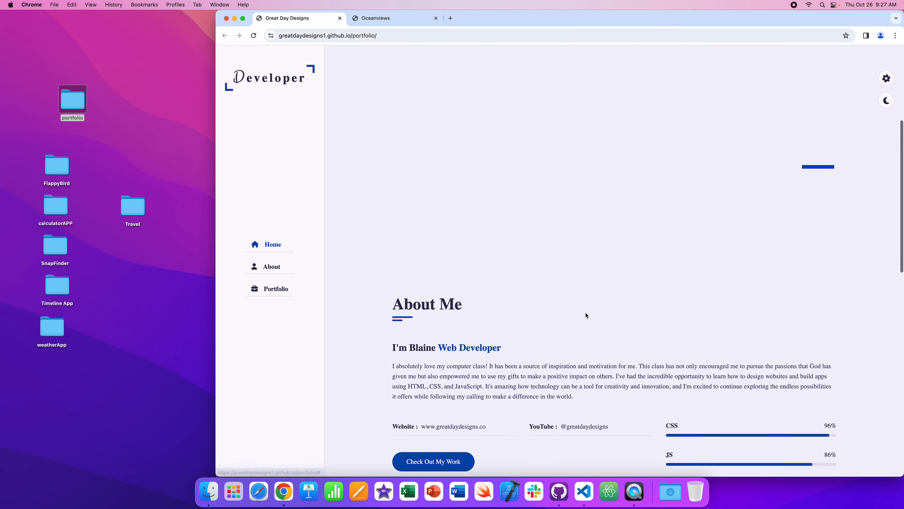